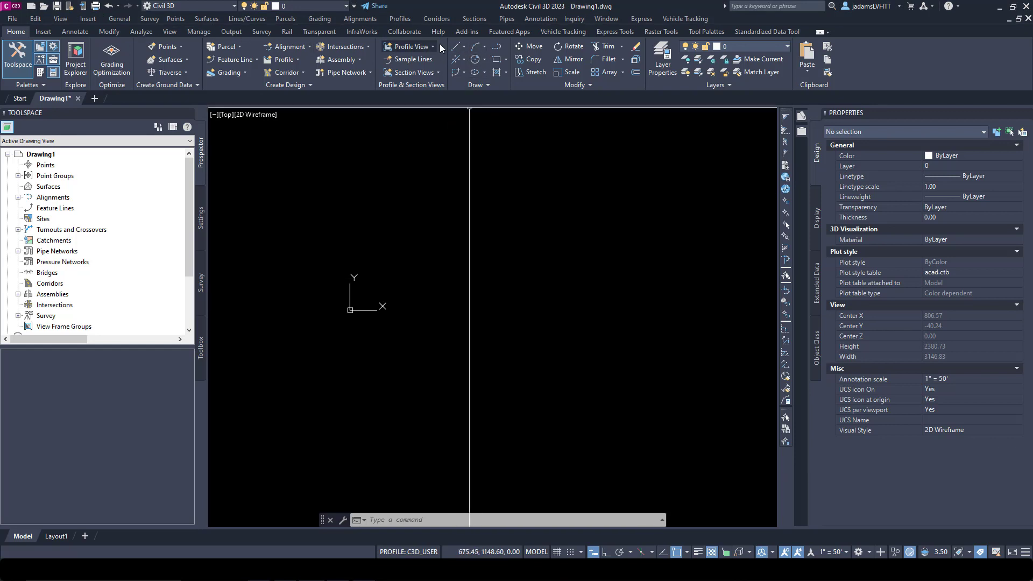
Step: Draw a 1000-long test line on bearing N45°E from a picked point, then bring up the deed in Revu
left_click(464, 48)
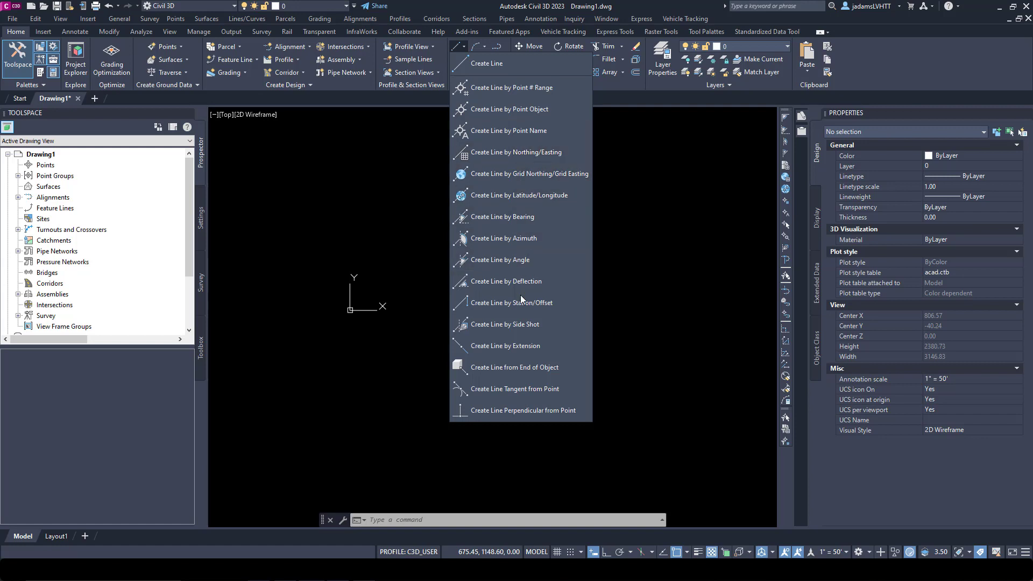
left_click(533, 220)
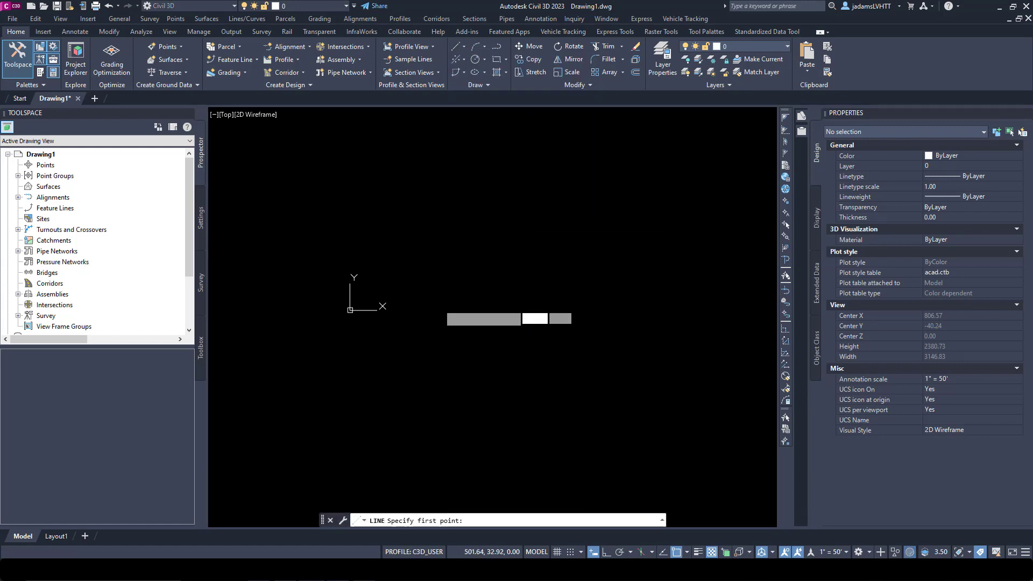
left_click(438, 304)
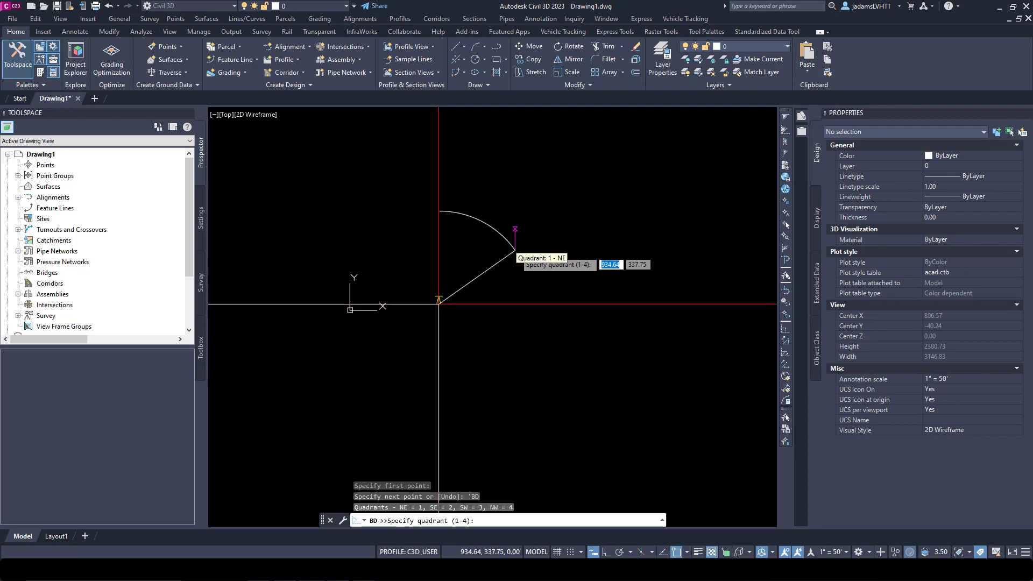
left_click(501, 232)
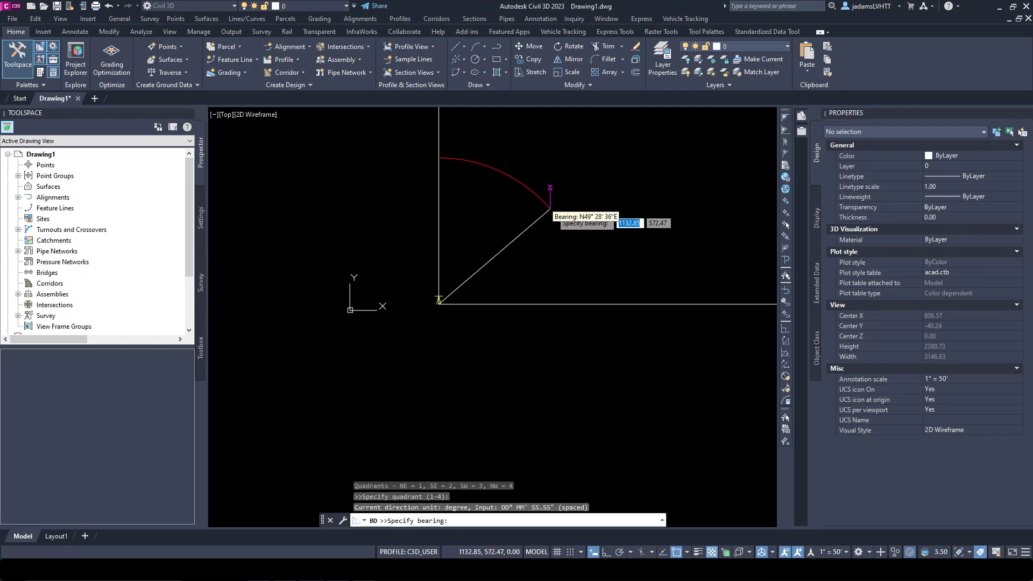
type("45")
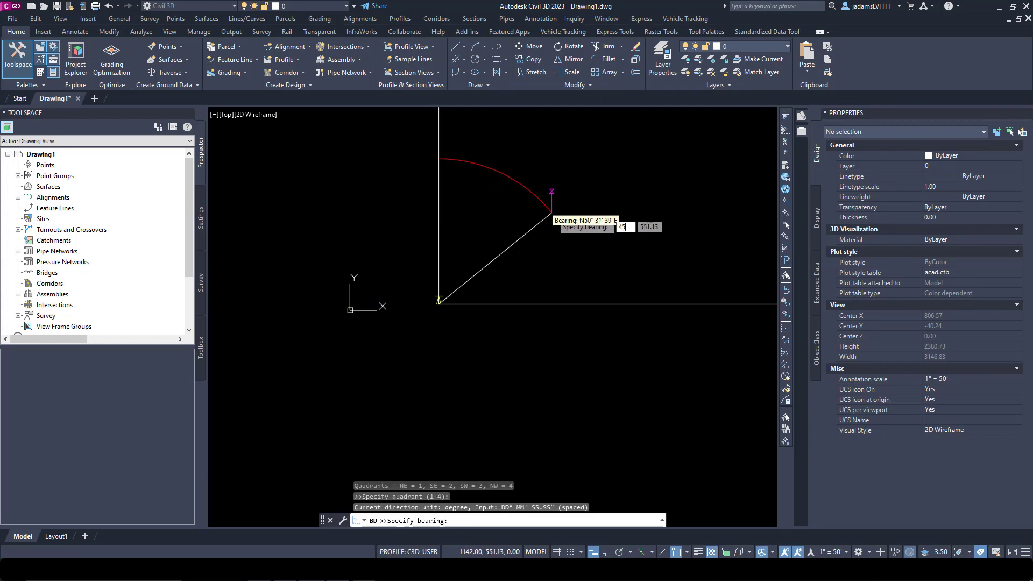
key("Return")
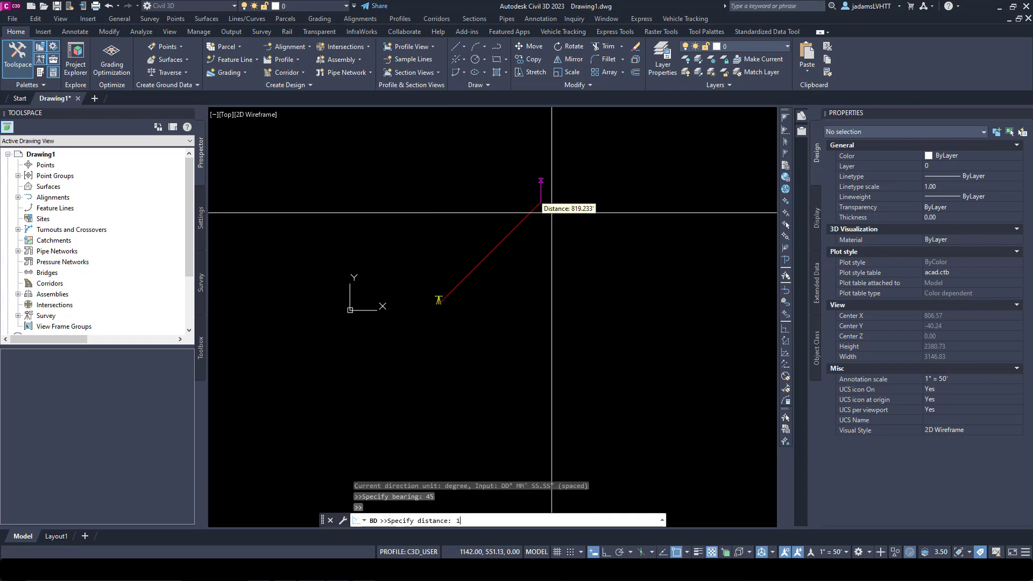
type("1000")
key("Return")
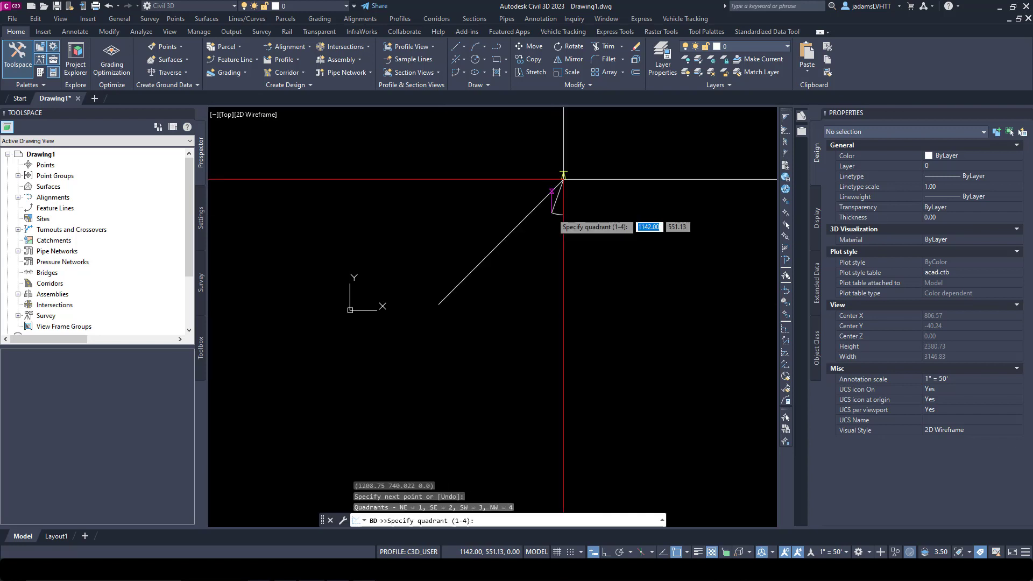
key("Return")
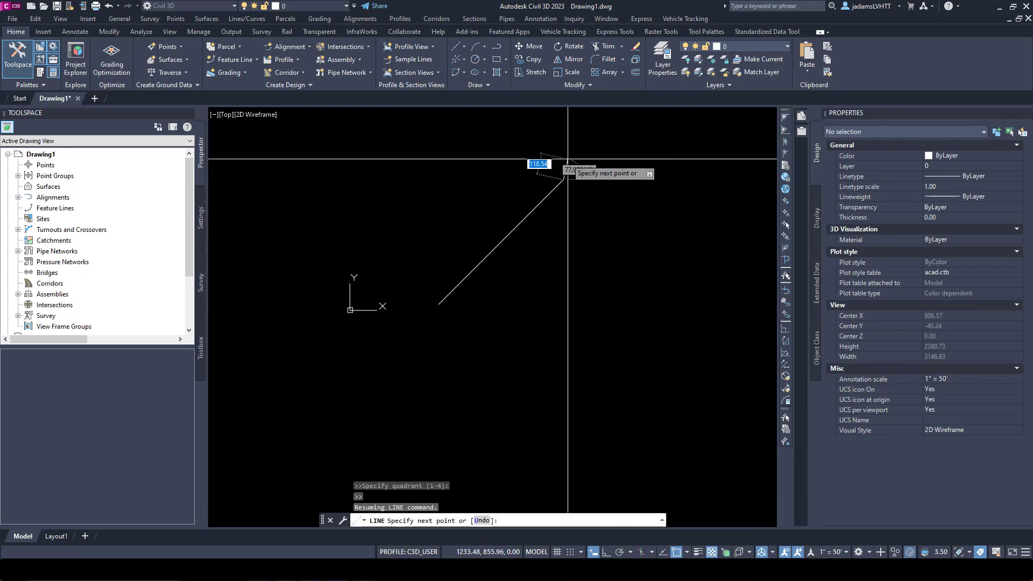
key("Escape")
key("alt+Tab")
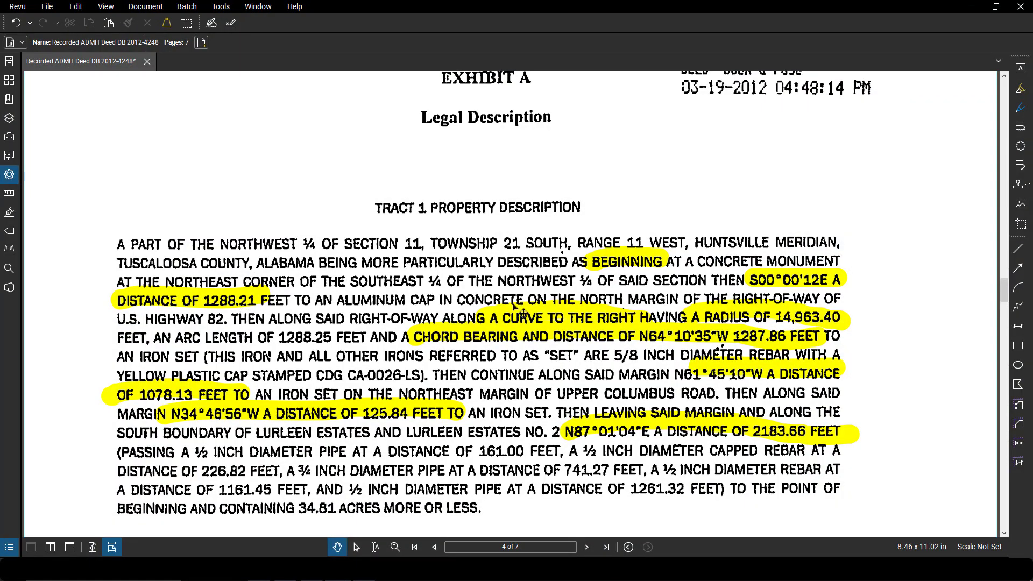
Step: Read the highlighted Tract 1 bearing and distance calls, then minimize Revu
scroll(491, 396, "down", 1)
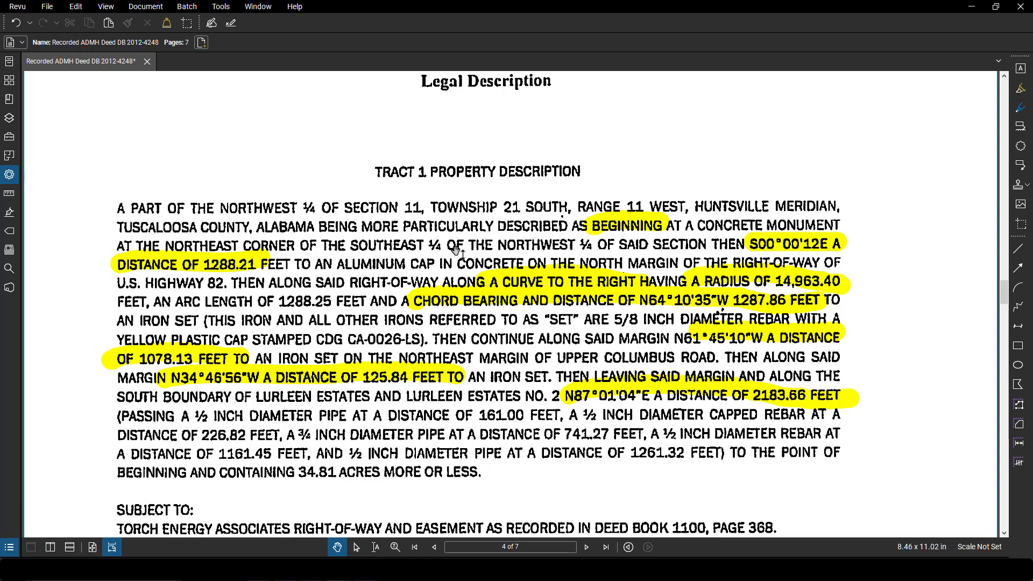
left_click(972, 8)
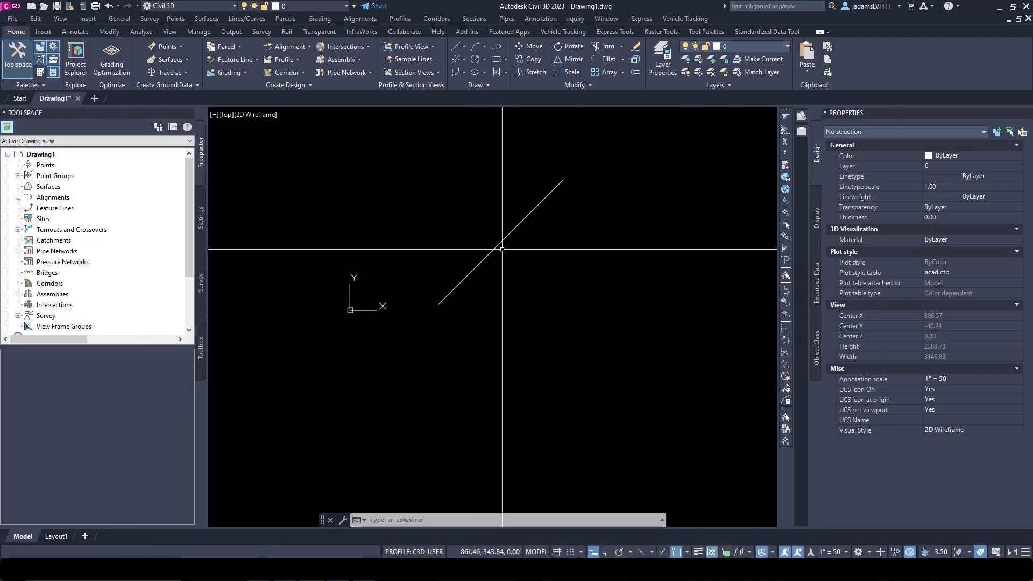
Step: Erase the 45° test line using a crossing-window selection
left_click(480, 266)
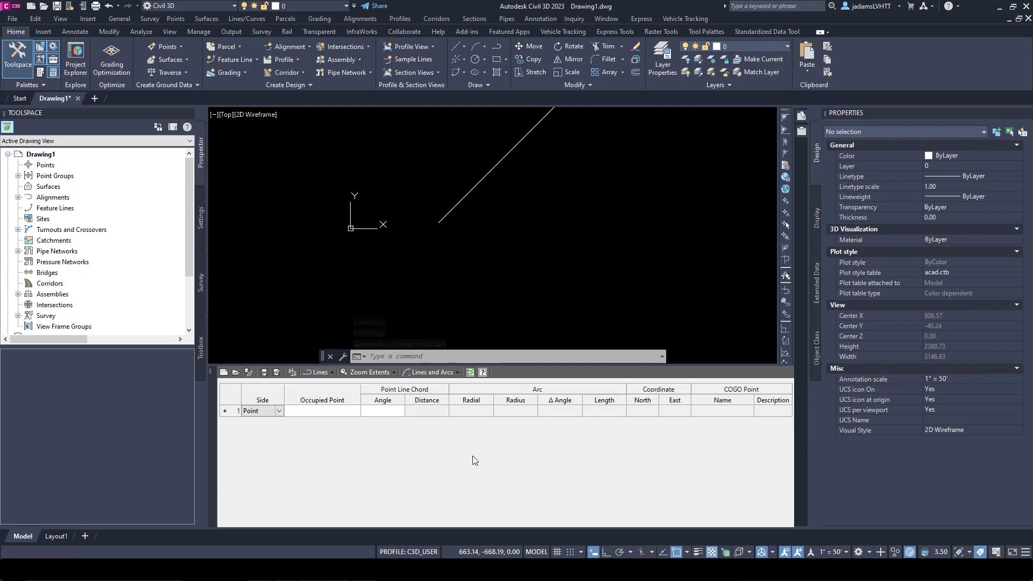
left_click(532, 228)
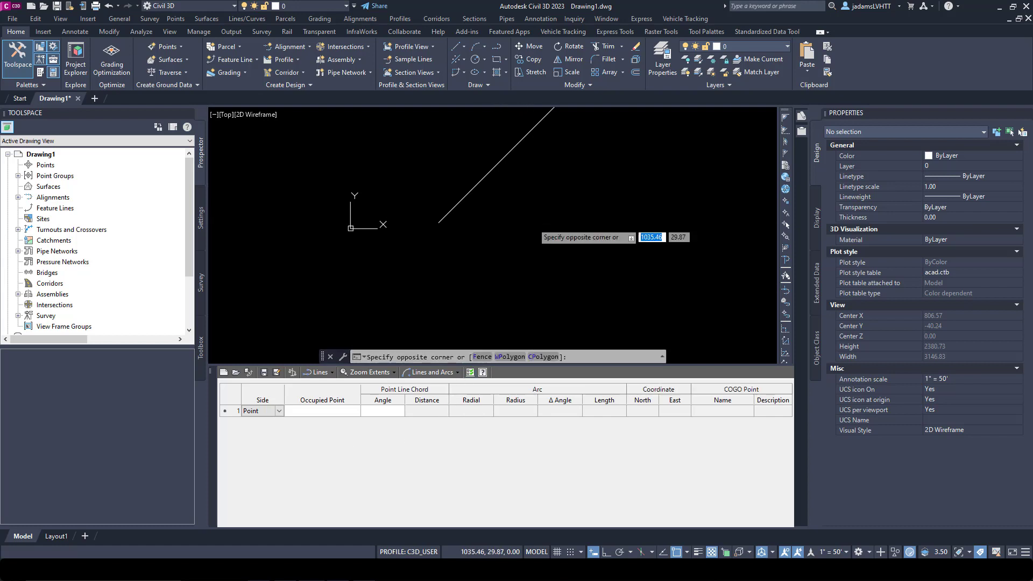
left_click(448, 177)
key("Delete")
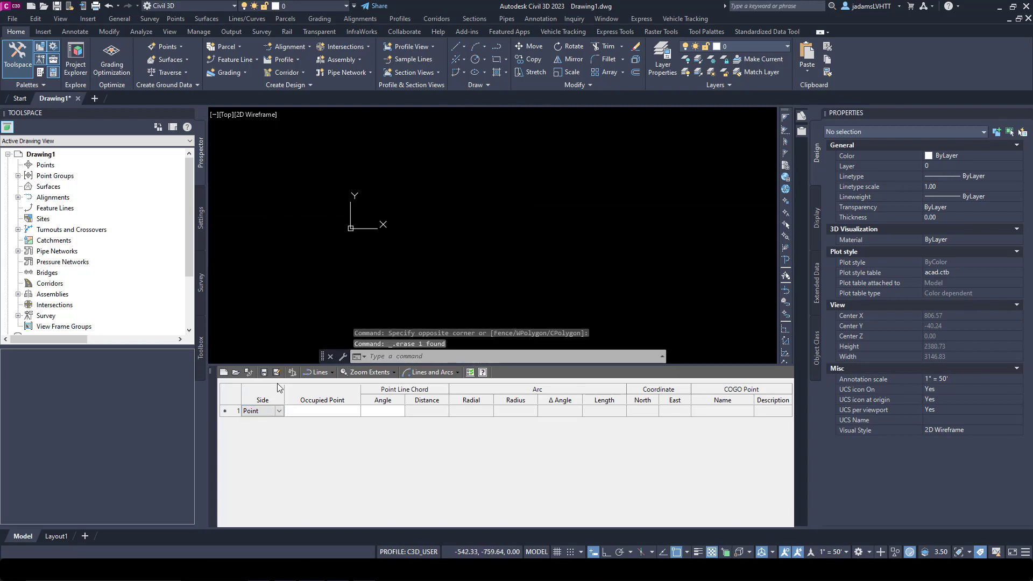
Step: Switch entry mode to Points and Lines; keep Decimal dms and Create a COGO point settings
left_click(330, 372)
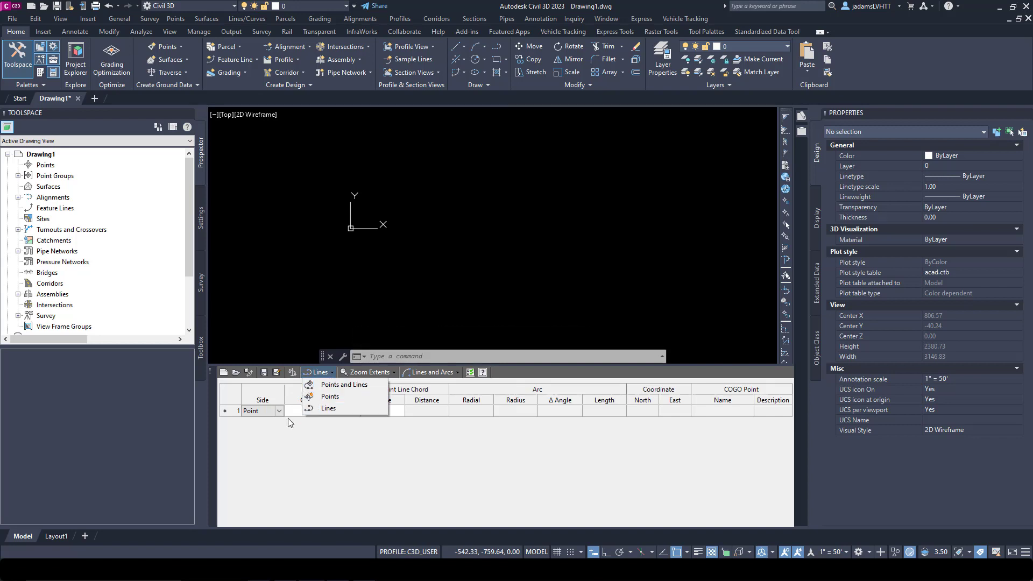
left_click(331, 386)
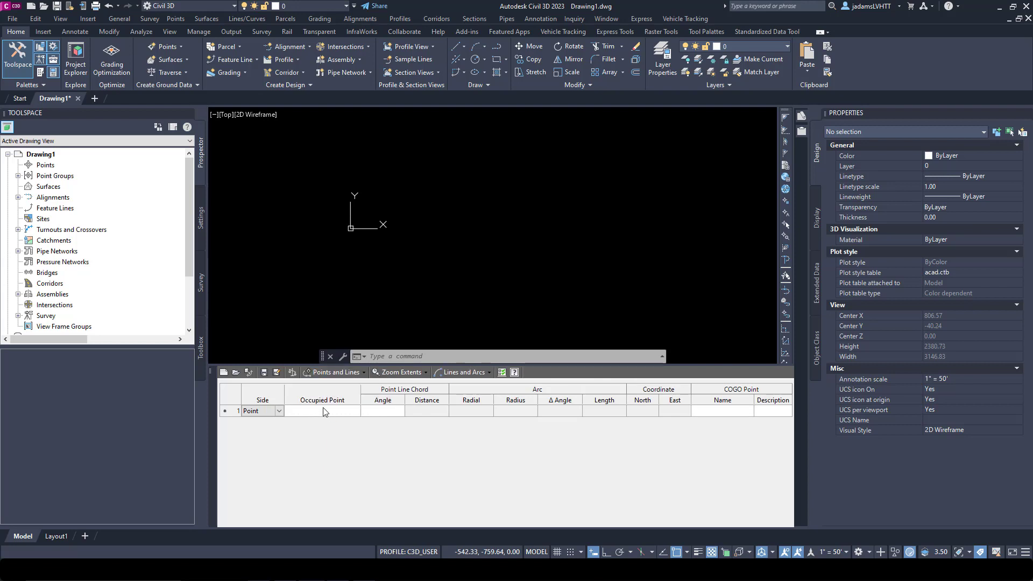
left_click(334, 373)
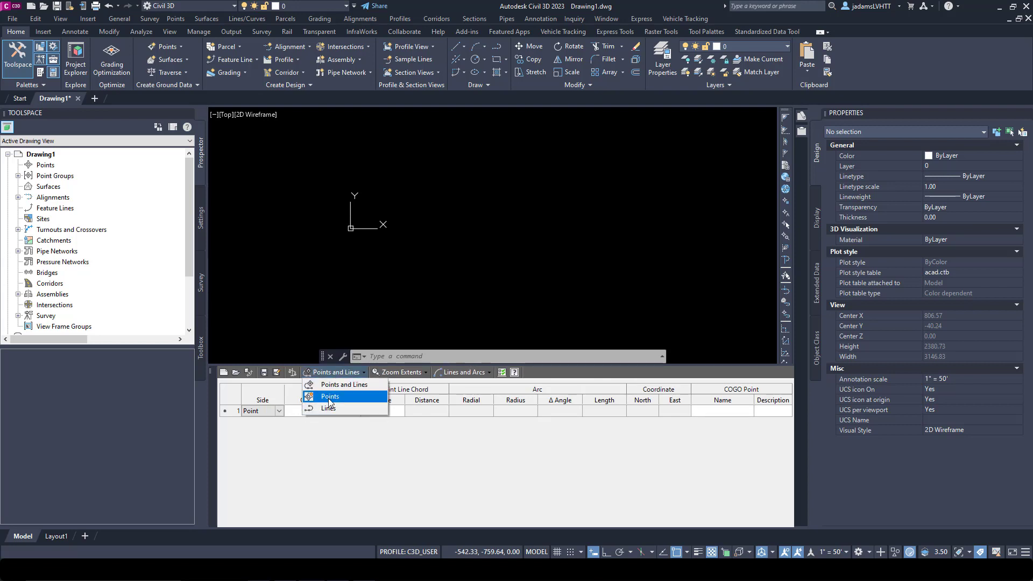
left_click(328, 449)
left_click(470, 373)
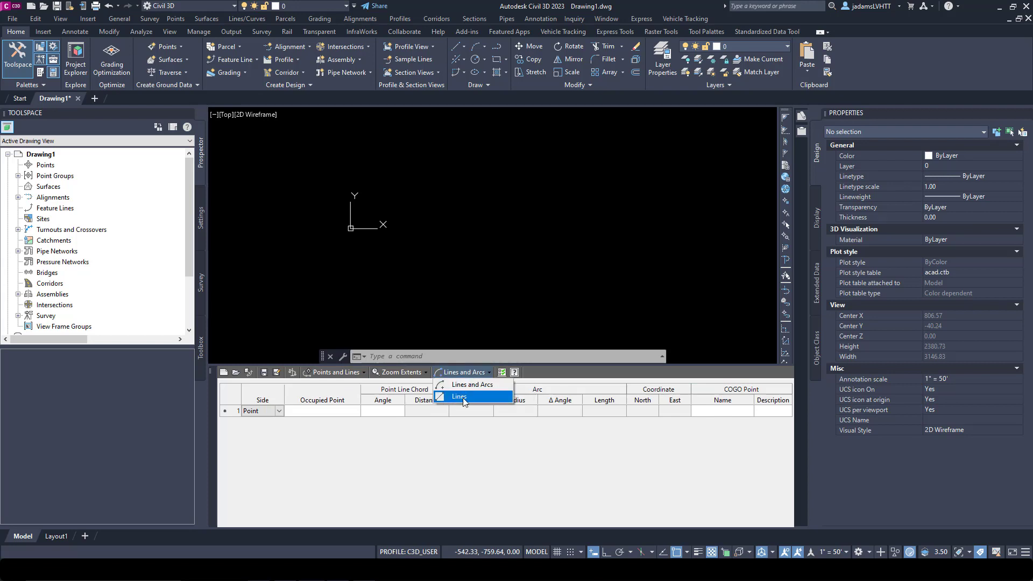
left_click(463, 464)
left_click(501, 373)
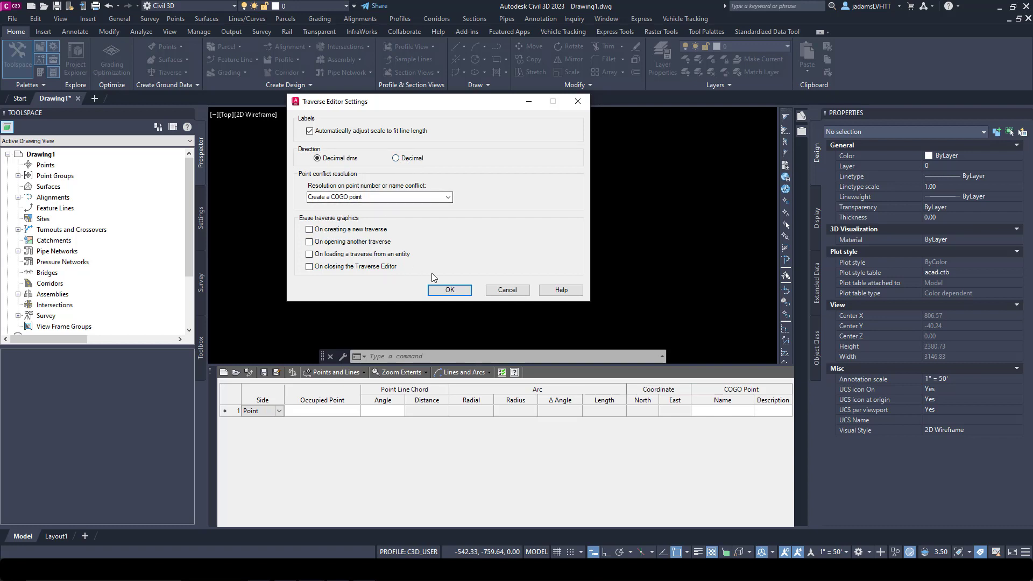
left_click(449, 290)
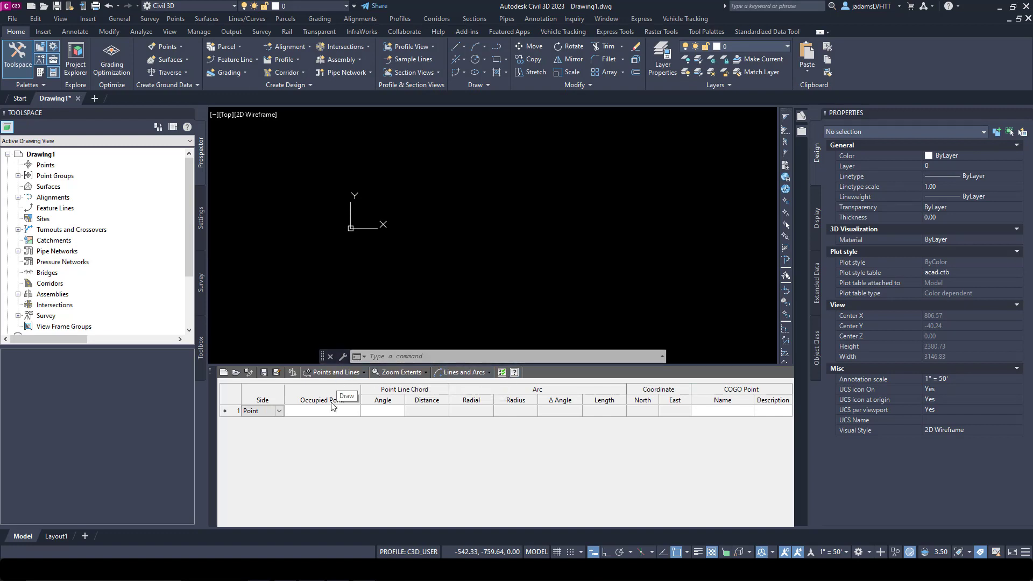
Step: Pick the occupied point in the drawing, creating COGO point 5582 at 715.1621, 48.1442
left_click(261, 411)
left_click(355, 411)
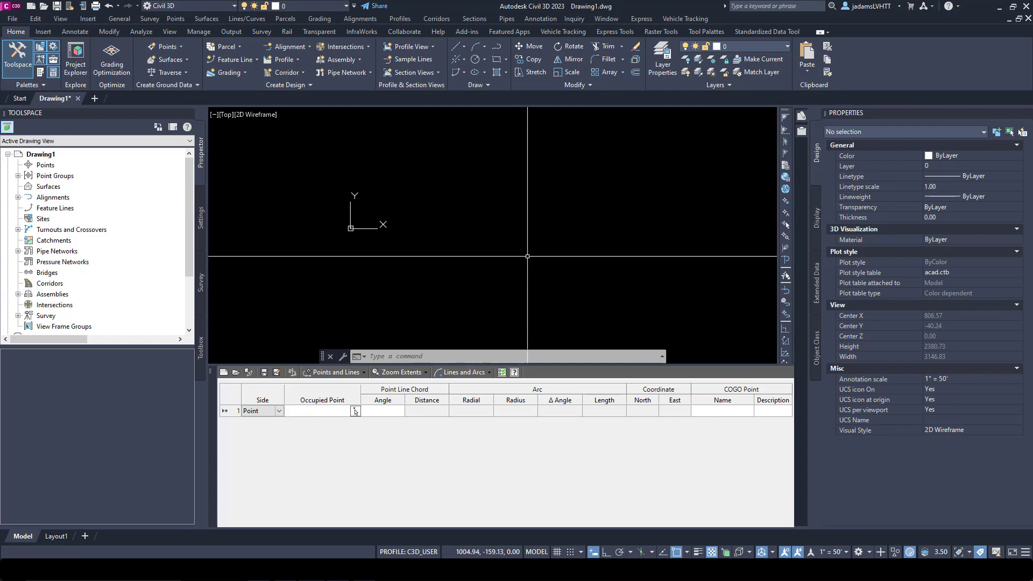
middle_click_drag(530, 289, 503, 287)
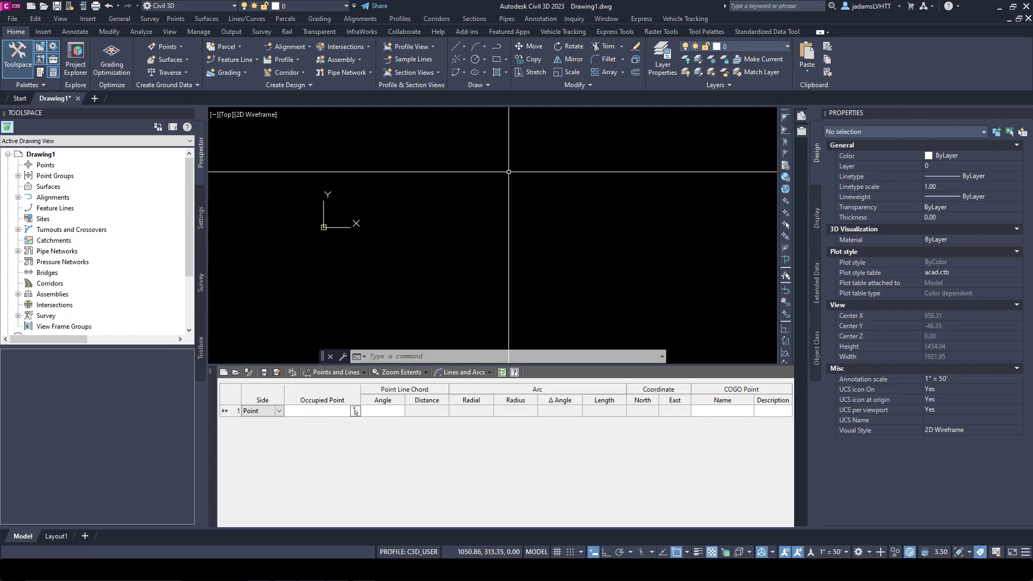
scroll(565, 213, "up", 2)
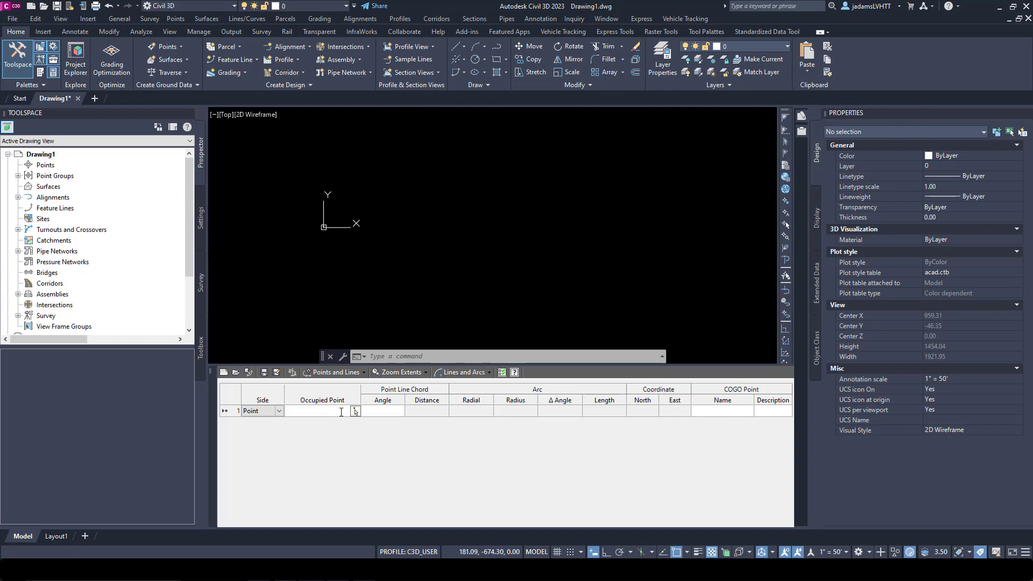
left_click(356, 412)
left_click(449, 218)
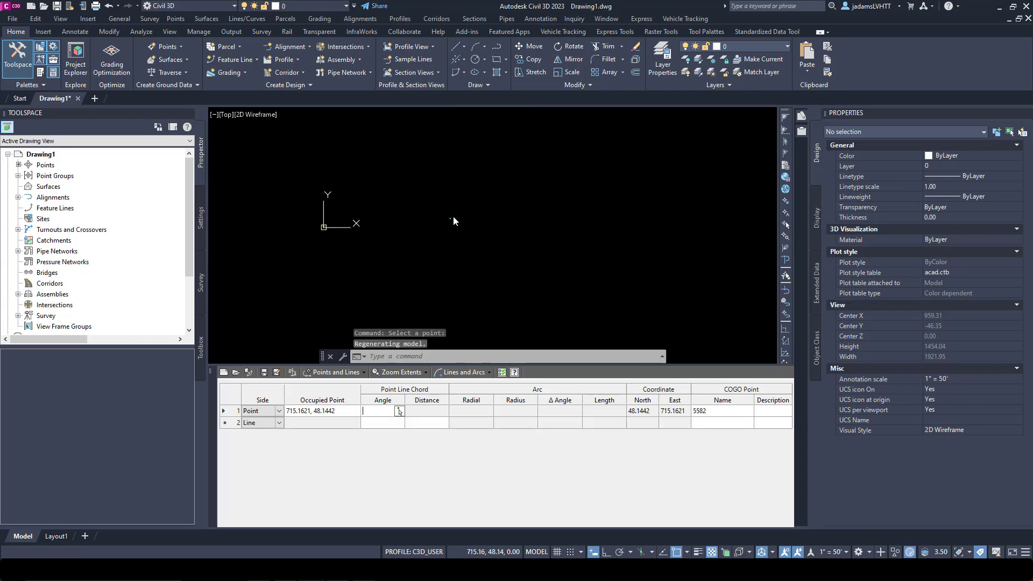
scroll(451, 220, "up", 10)
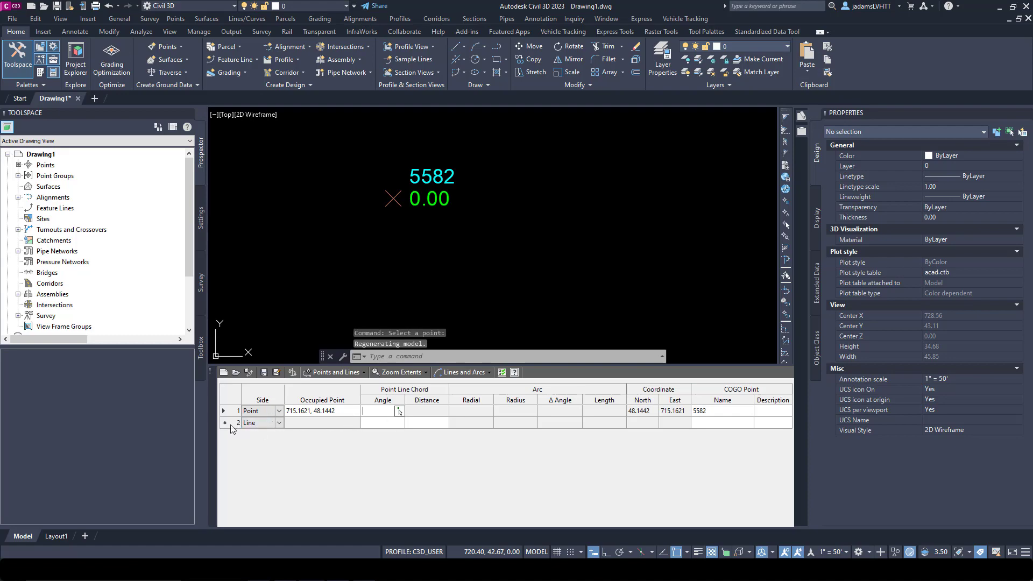
Step: Enter row 2's course S00°00'12"E, 1288.21, creating point 5583
left_click(400, 424)
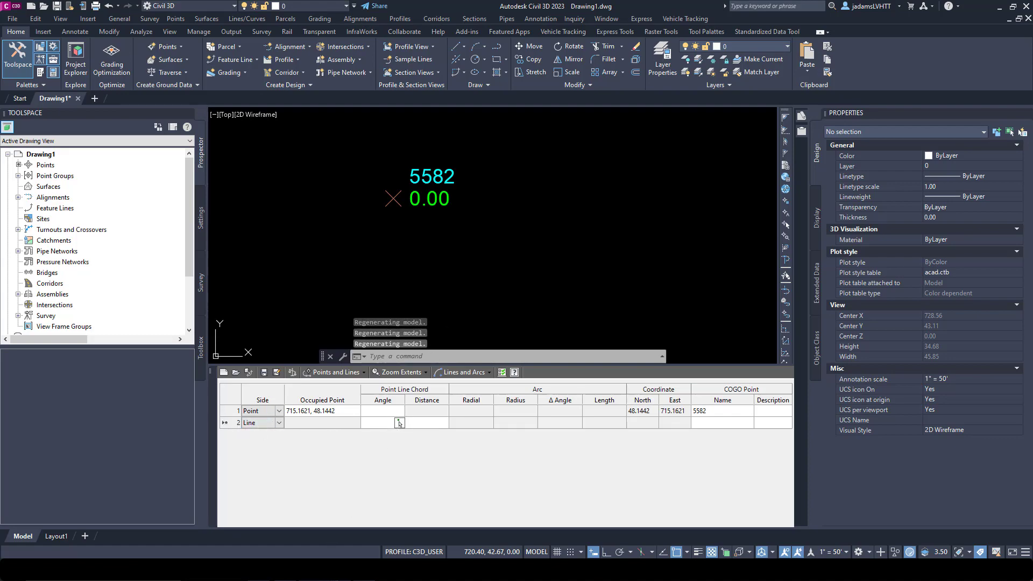
key("alt+Tab")
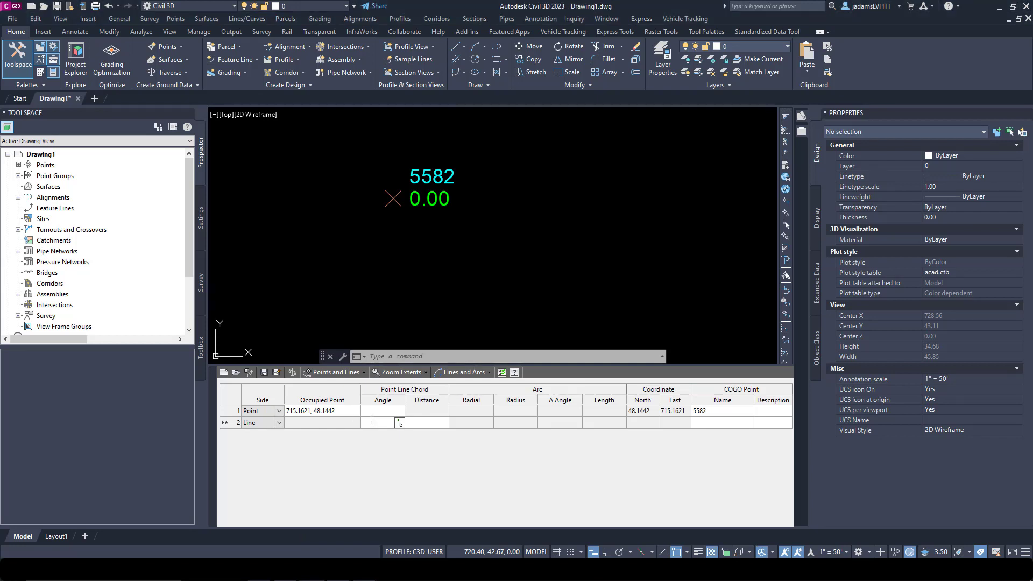
type("s00.00 12e")
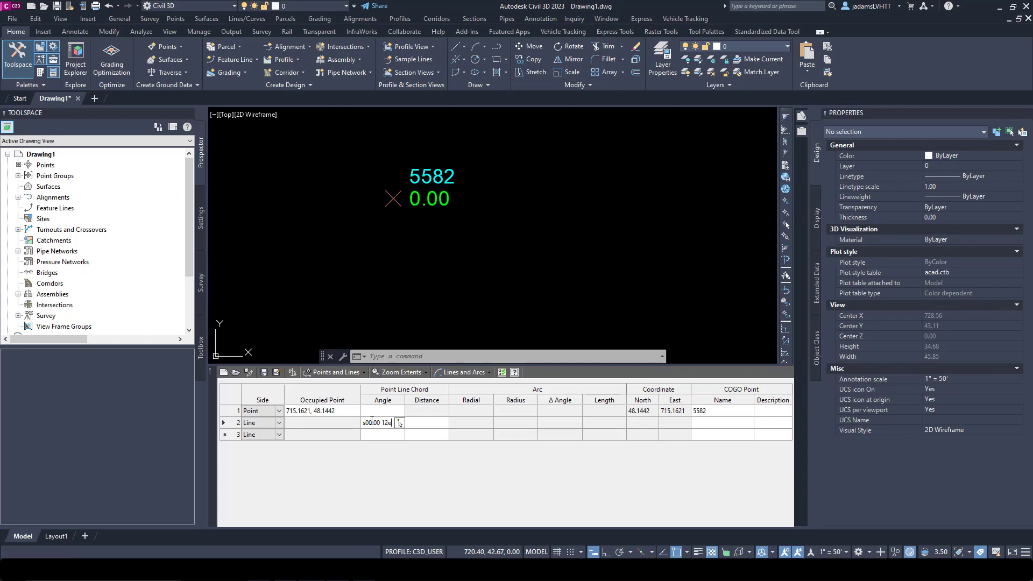
key("Tab")
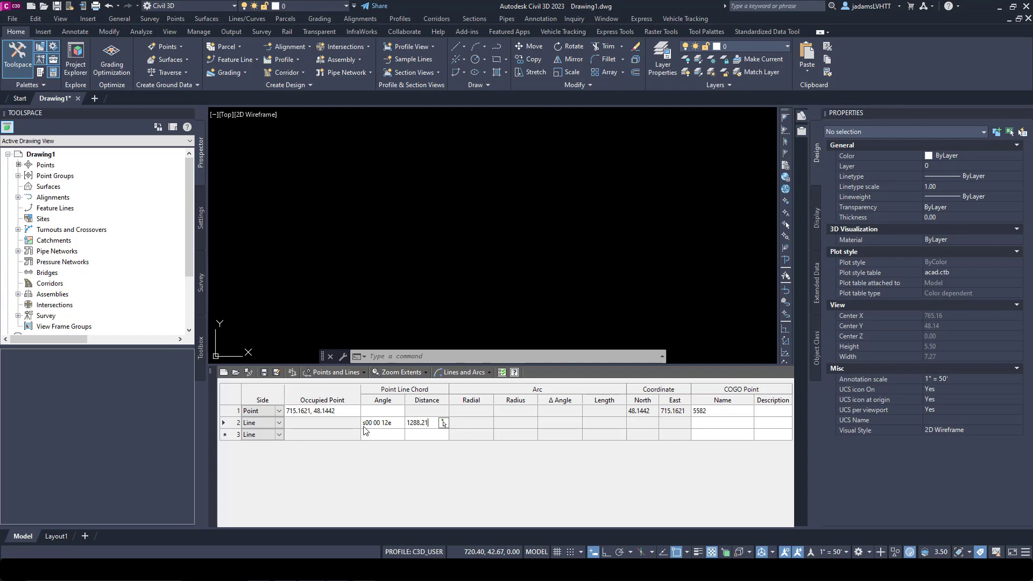
left_click(387, 435)
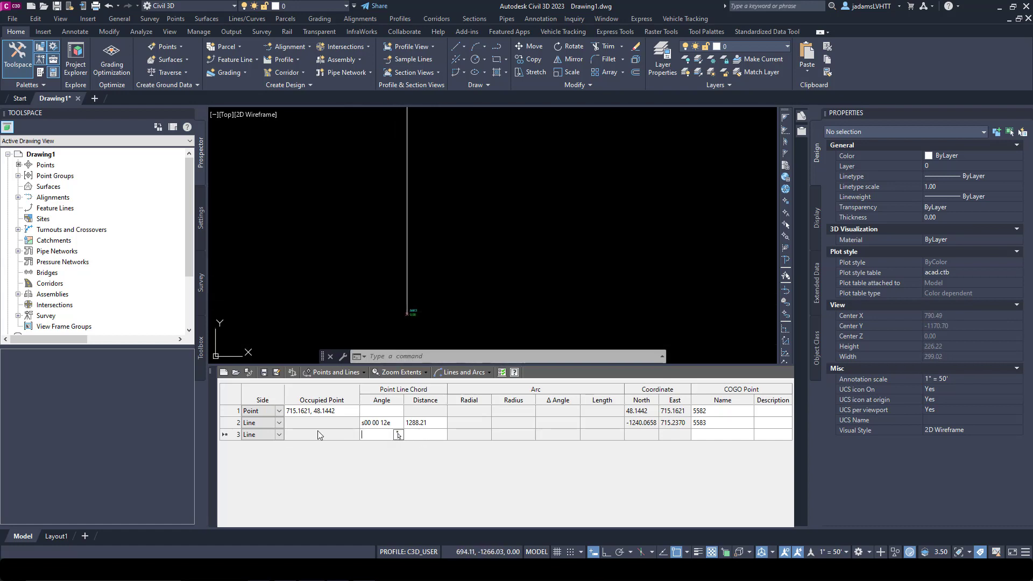
Step: Make row 3 a chord arc: radius 14963.4, chord N64°10'35"W, 1287.86, creating point 5584
left_click(268, 435)
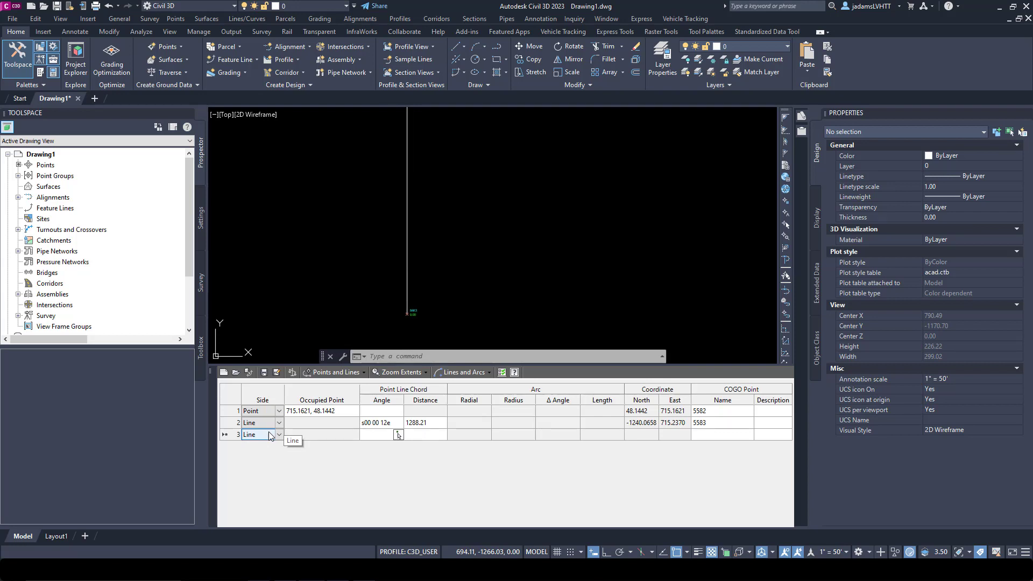
left_click(279, 436)
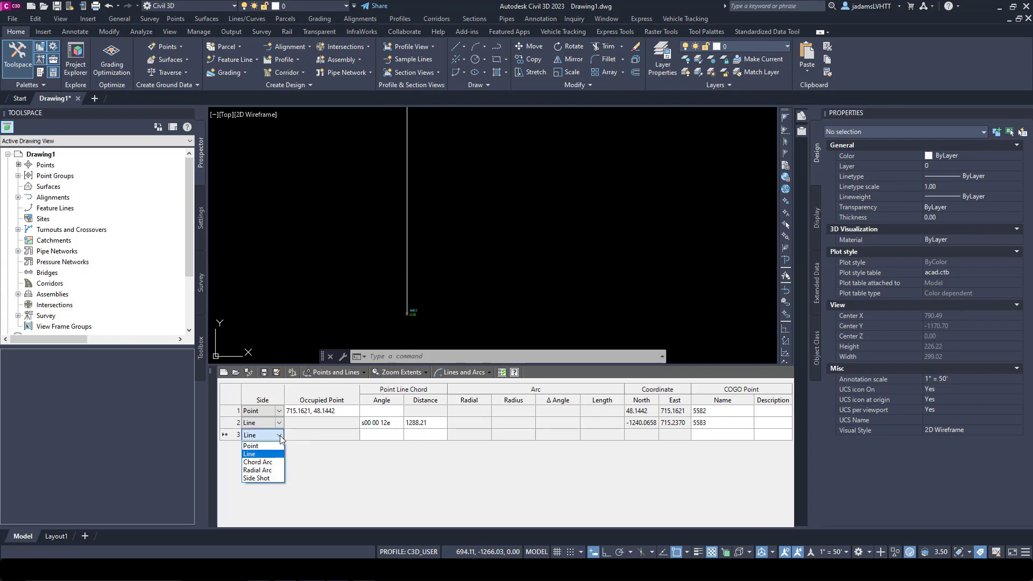
left_click(258, 461)
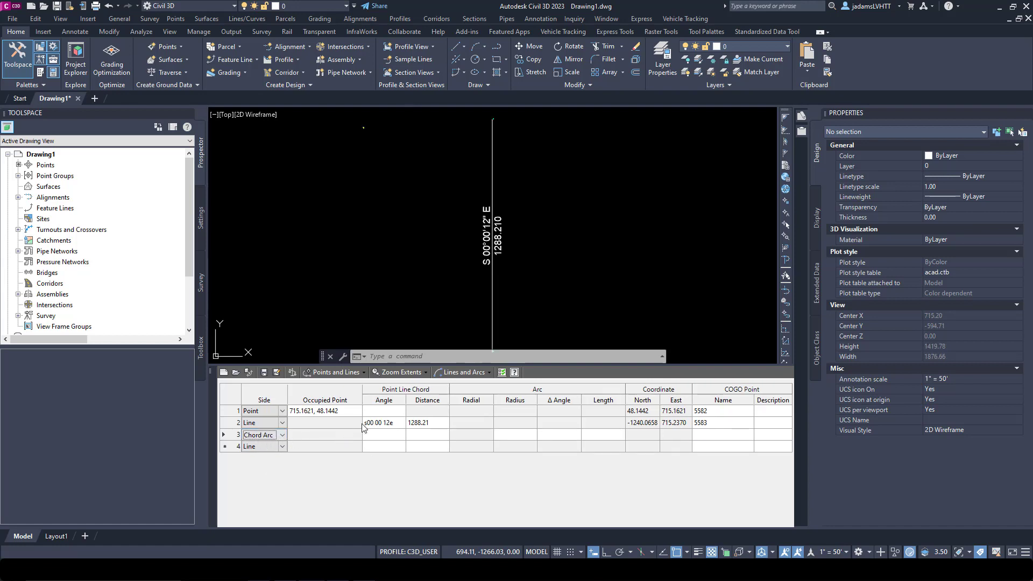
left_click(502, 439)
type("14963.4")
left_click(384, 436)
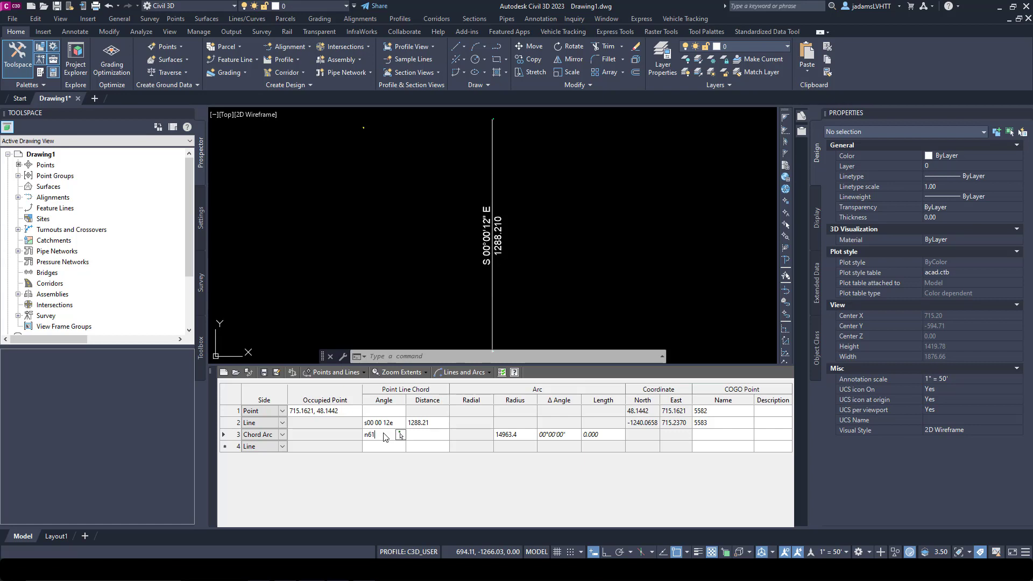
type("10 35w")
key("Tab")
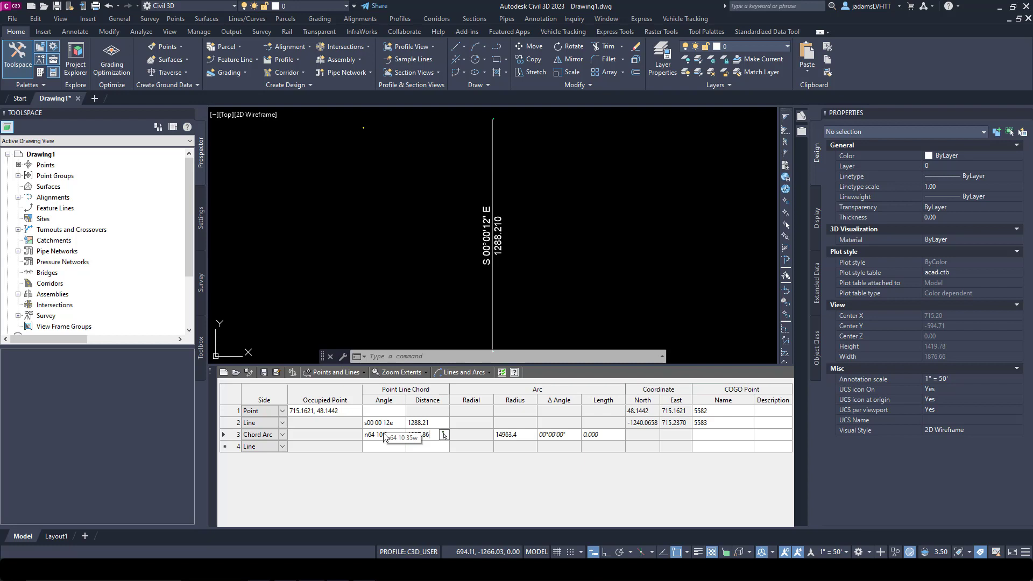
type("1287.86")
left_click(372, 447)
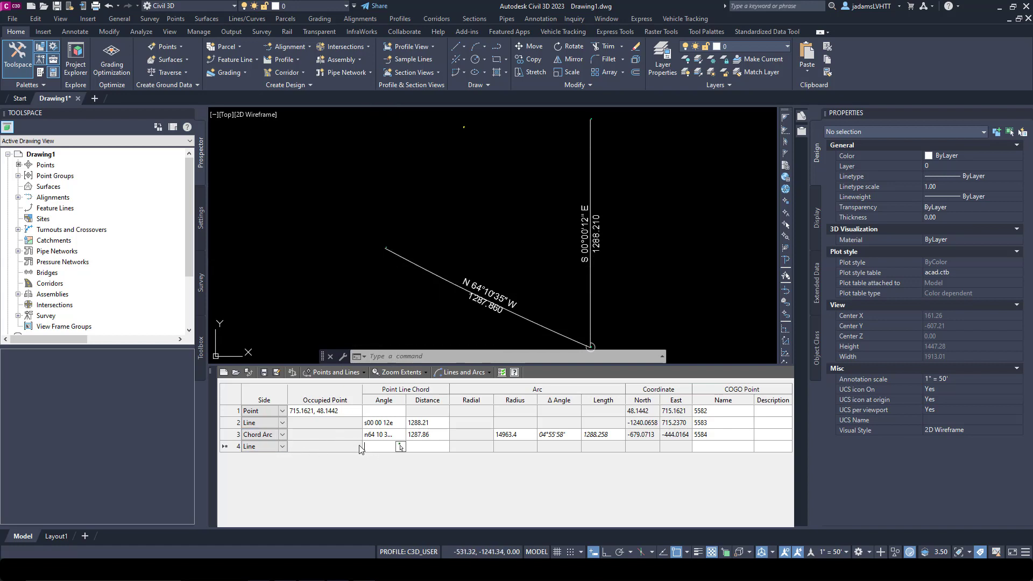
Step: Enter row 4's course N61°45'10"W, 1078.13, and widen the Angle column
type("n")
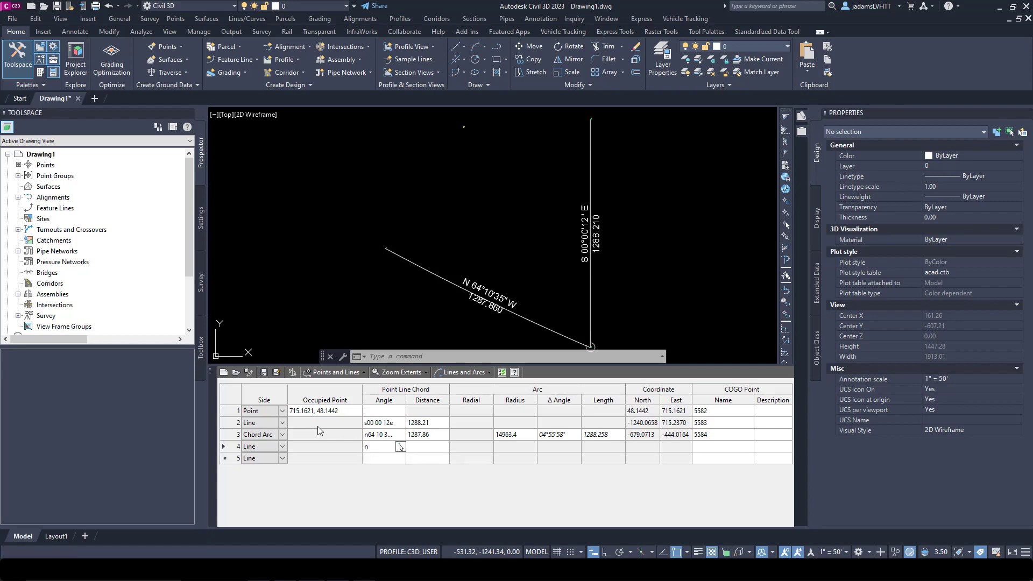
type("61 45 10w")
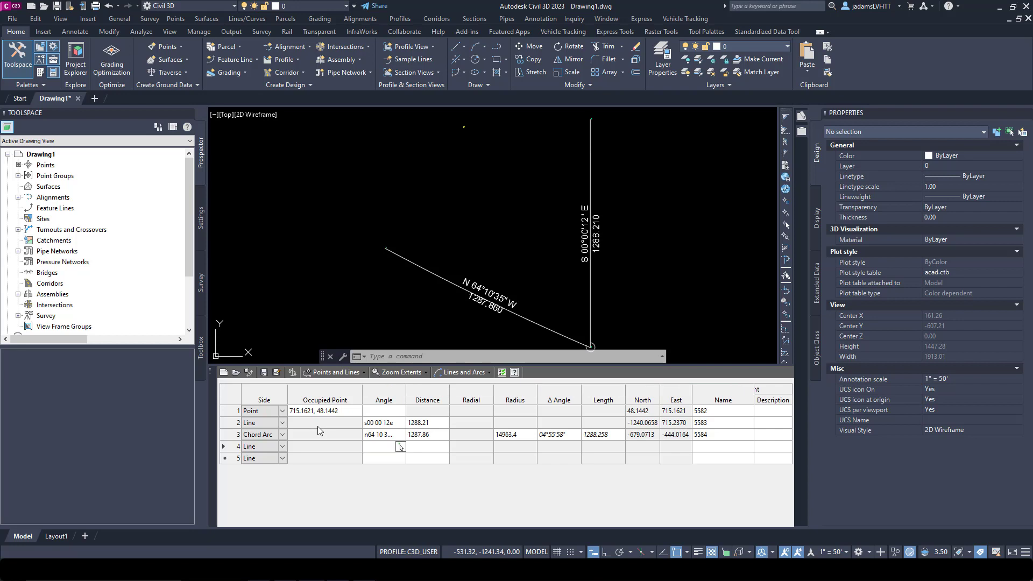
key("Tab")
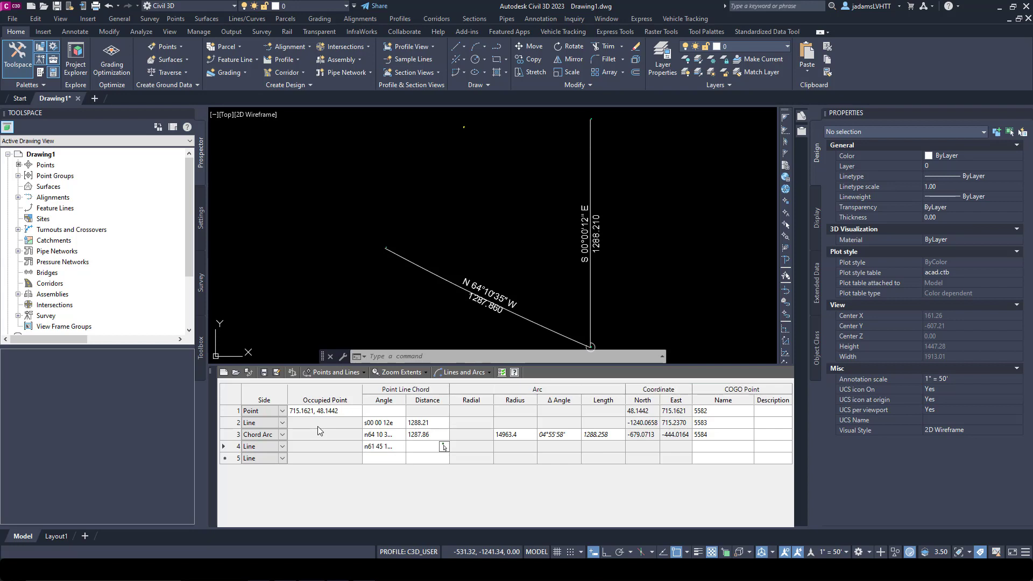
type("1078.13")
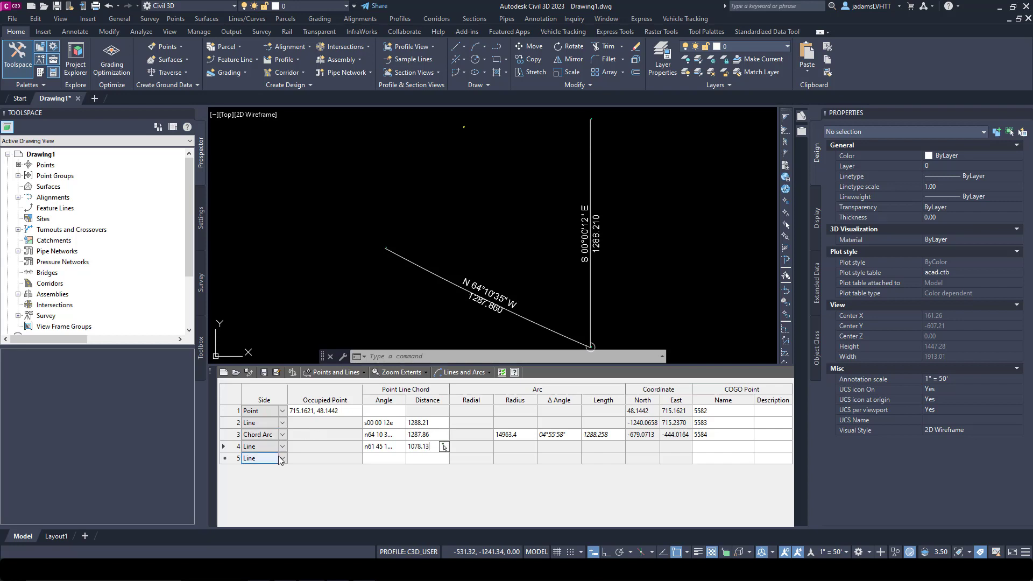
key("Tab")
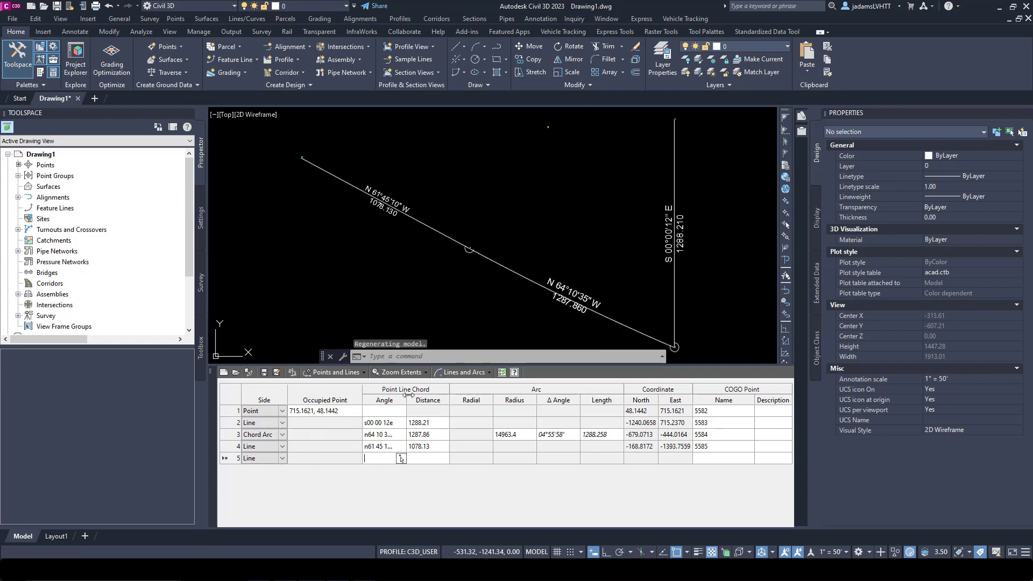
left_click_drag(407, 400, 473, 397)
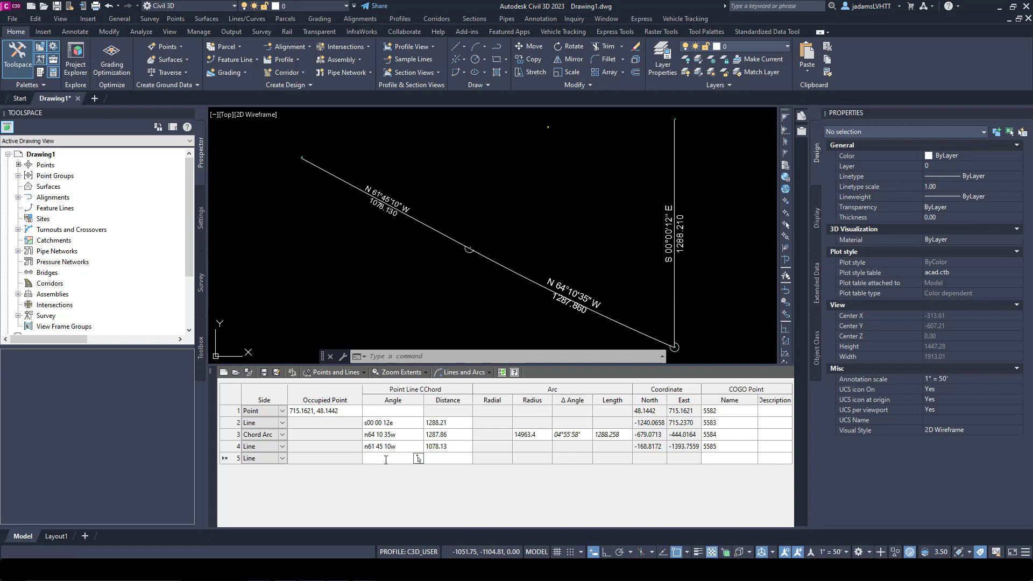
Step: Enter rows 5 and 6: N34°46'56"W 125.84 and N87°01'04"E 2183.66
type("n34")
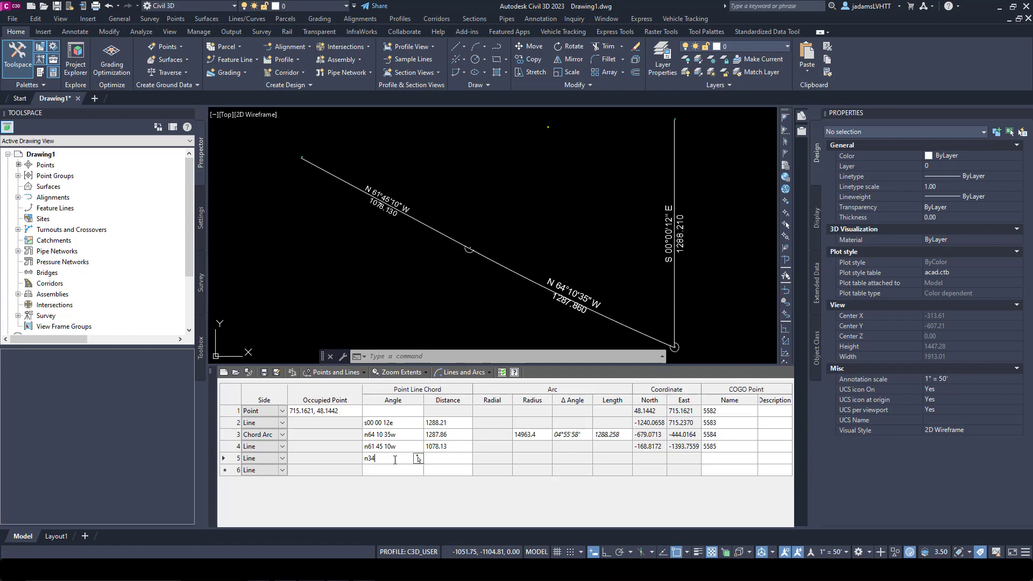
type(" 46 56w")
key("Tab")
type("125.84")
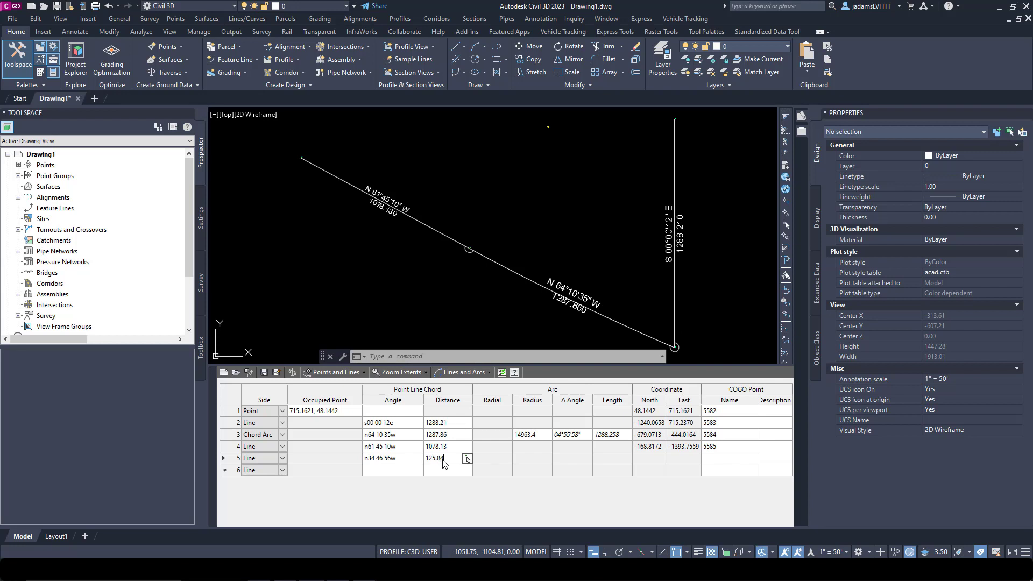
key("Return")
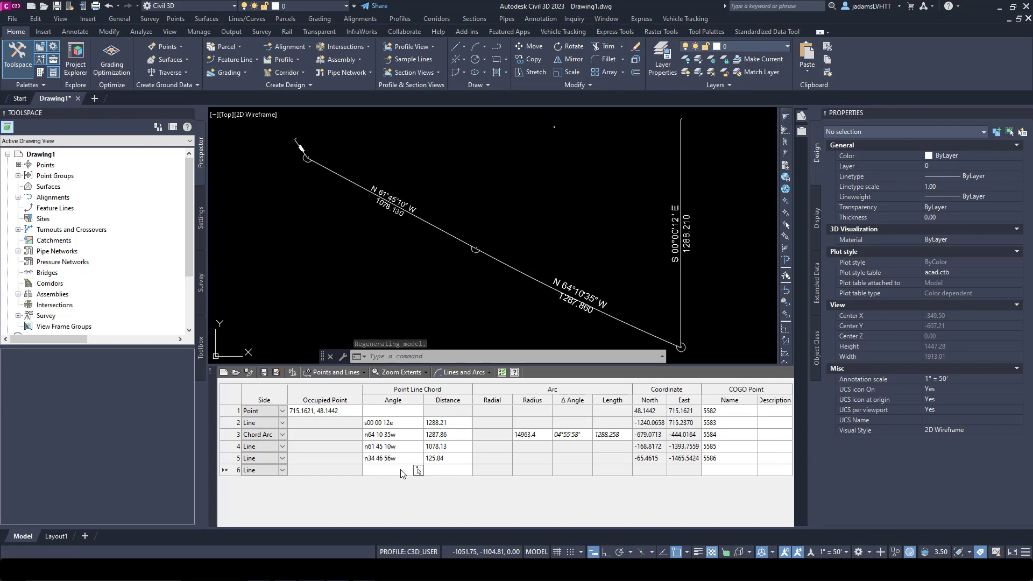
type("n87")
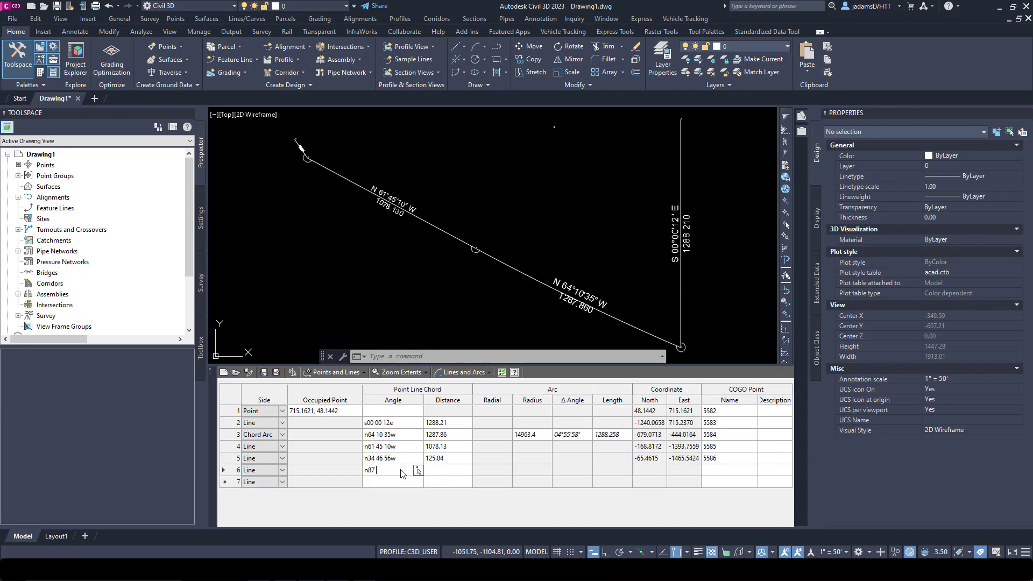
type(" 01 04e")
key("Tab")
type("2183.66")
key("Return")
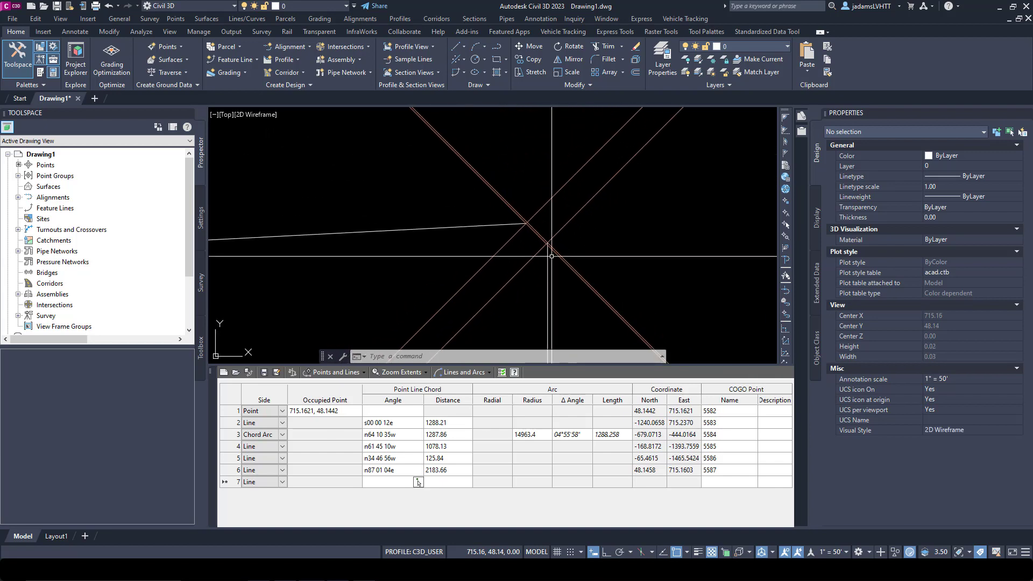
left_click(527, 223)
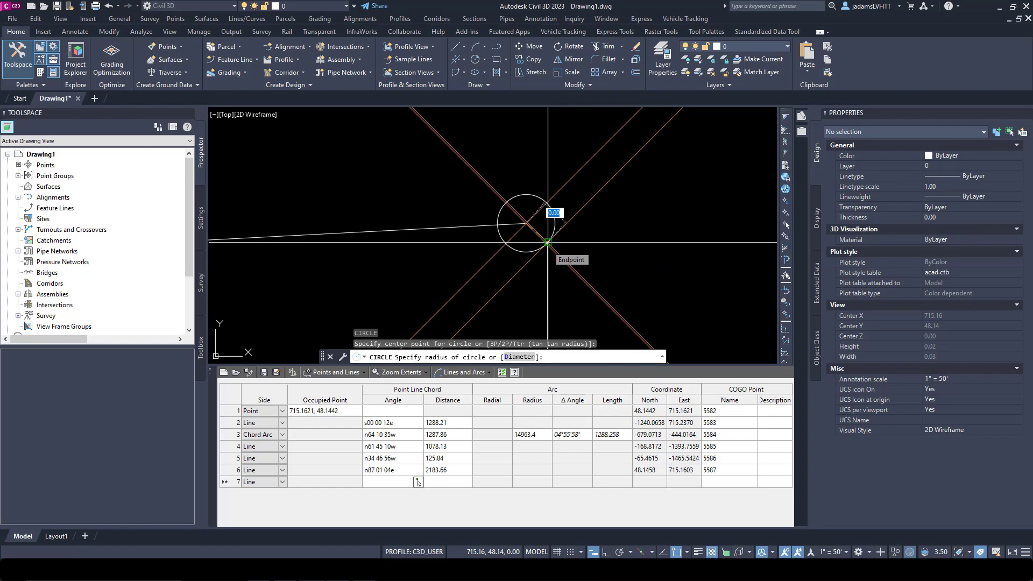
left_click(548, 242)
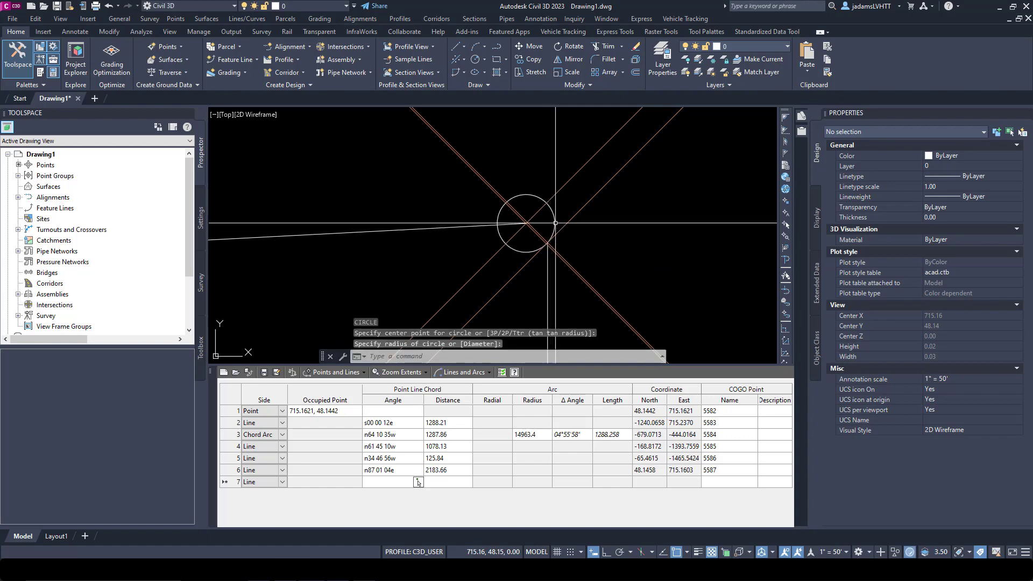
left_click(555, 223)
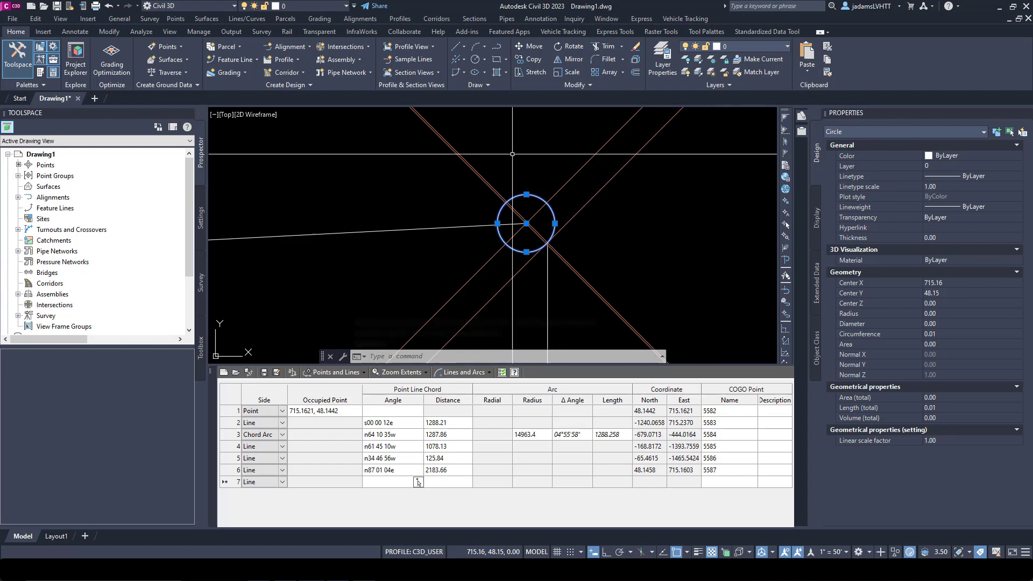
key("Delete")
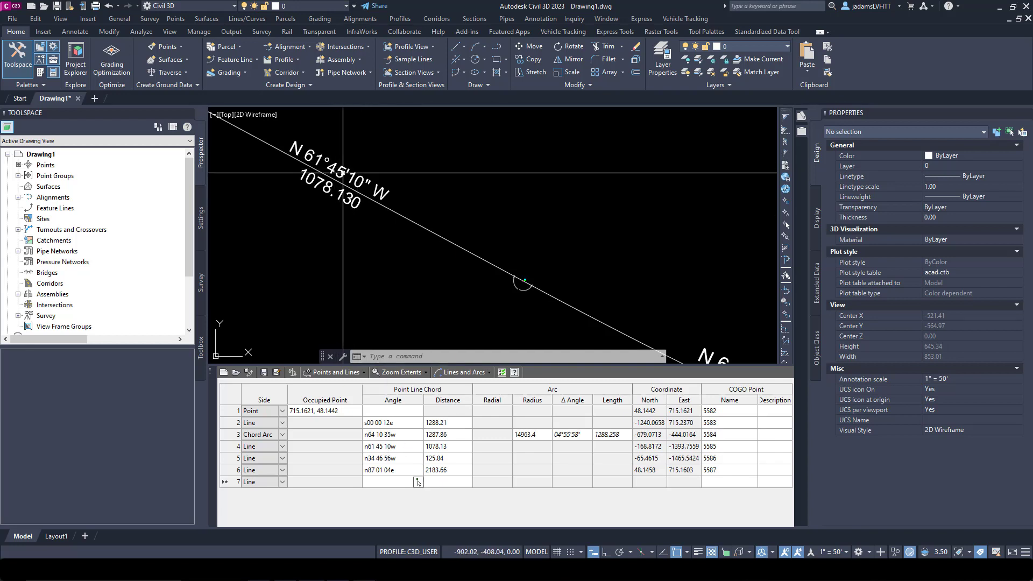
Step: Edit row 4's bearing and zoom around the traverse vertices to check closure
left_click(383, 448)
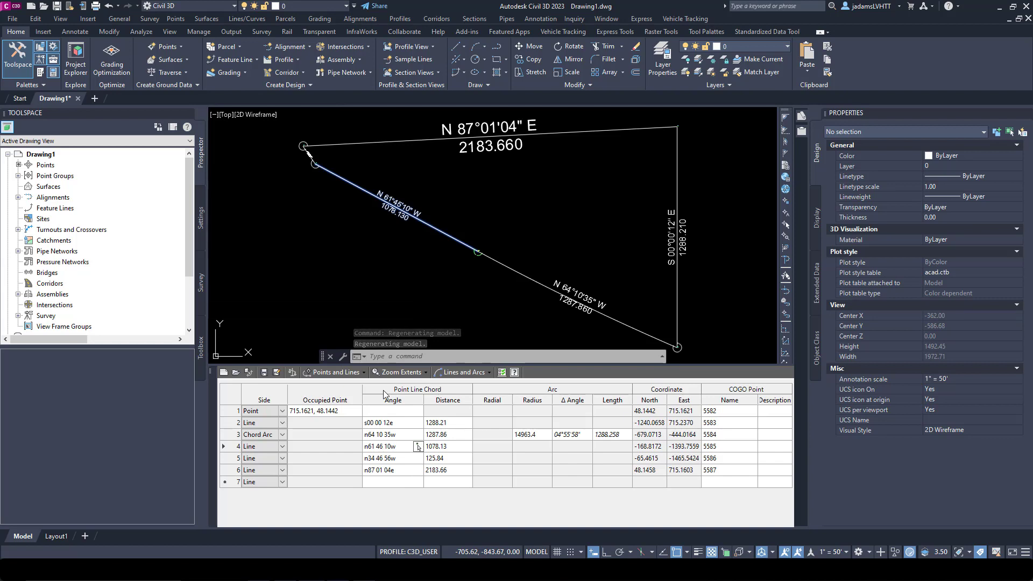
key("Tab")
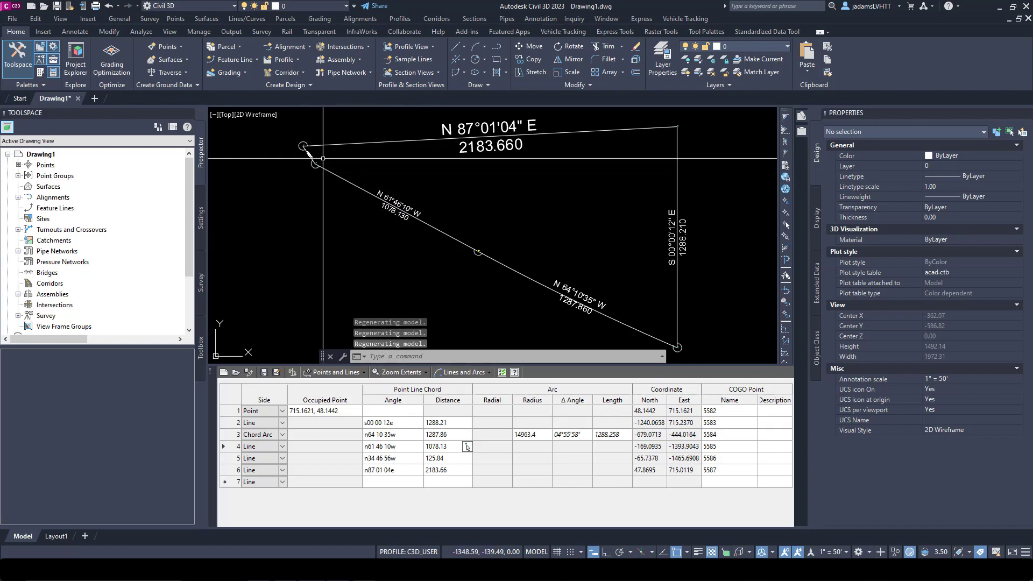
scroll(291, 148, "up", 6)
scroll(361, 210, "down", 6)
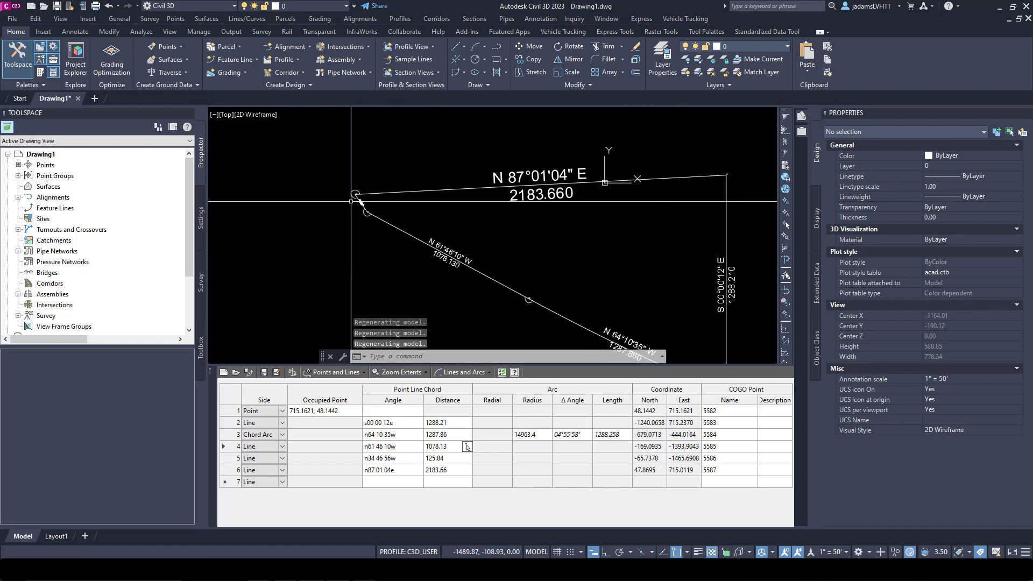
scroll(426, 245, "down", 2)
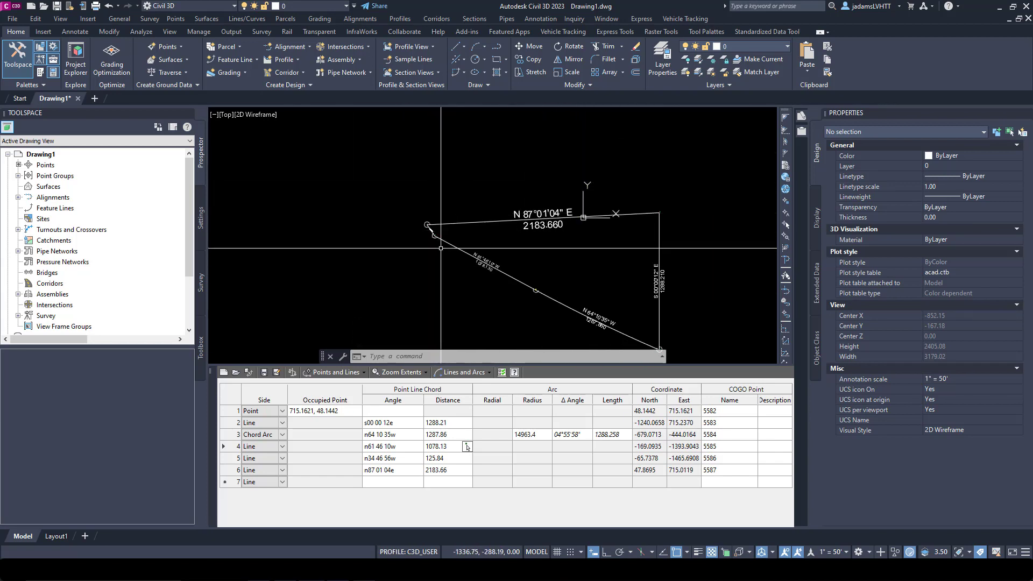
scroll(439, 235, "up", 6)
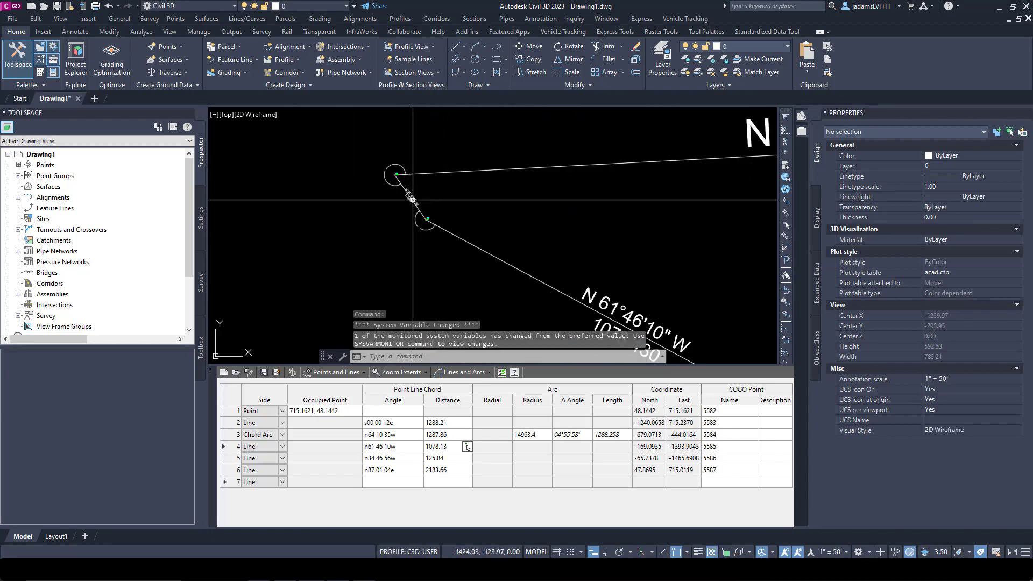
scroll(409, 186, "up", 4)
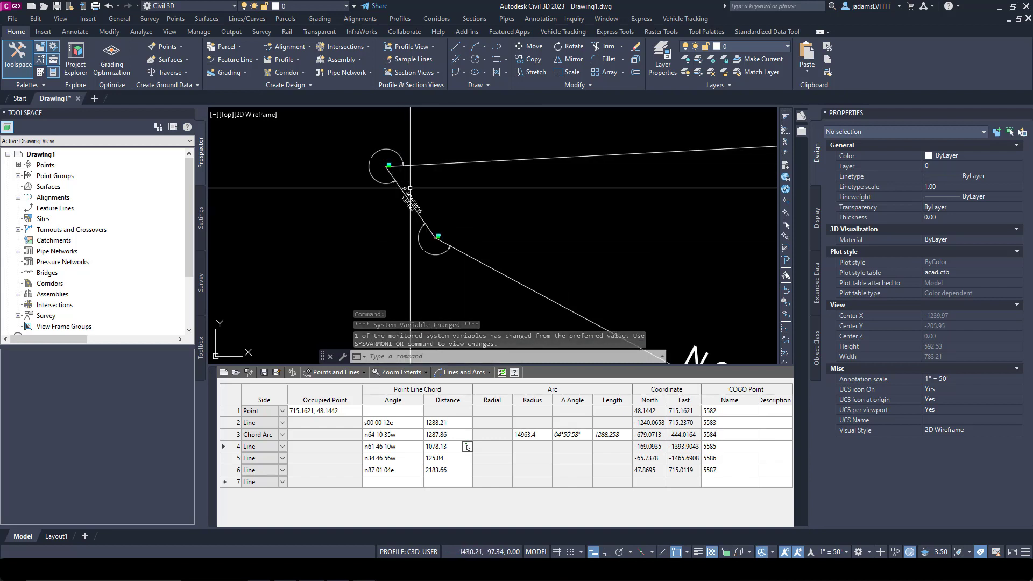
scroll(377, 144, "up", 2)
scroll(366, 178, "down", 3)
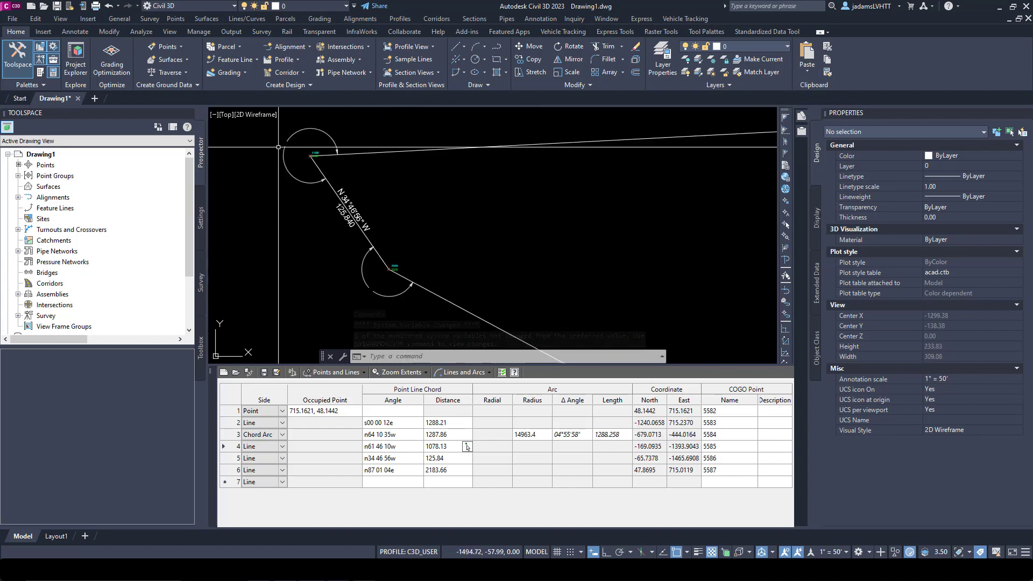
scroll(385, 269, "up", 3)
scroll(433, 258, "up", 5)
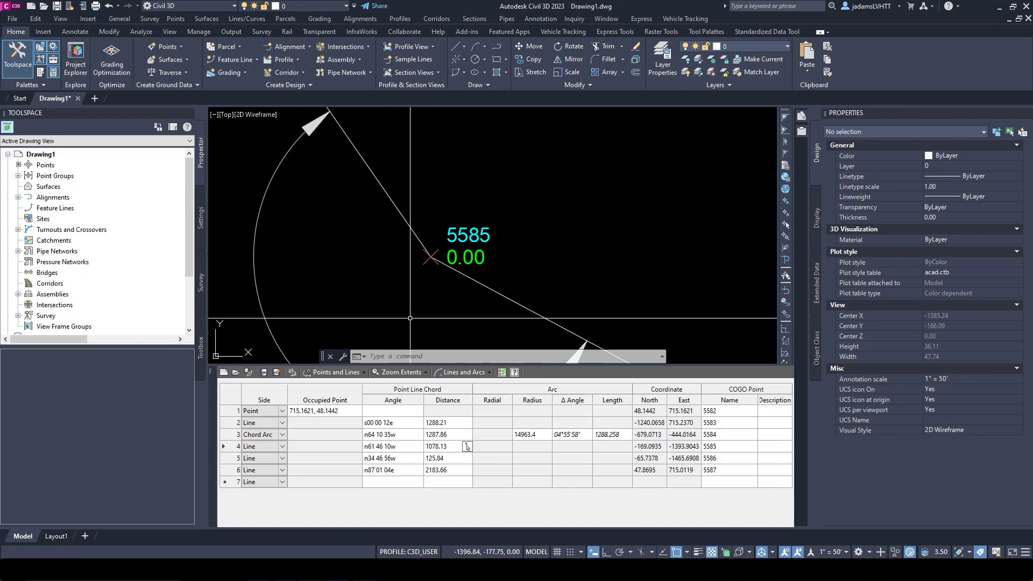
Step: Re-enter row 4's bearing as N61°45'10"W, moving point 5587 to 48.1458, 715.1603
left_click(383, 446)
left_click(384, 446)
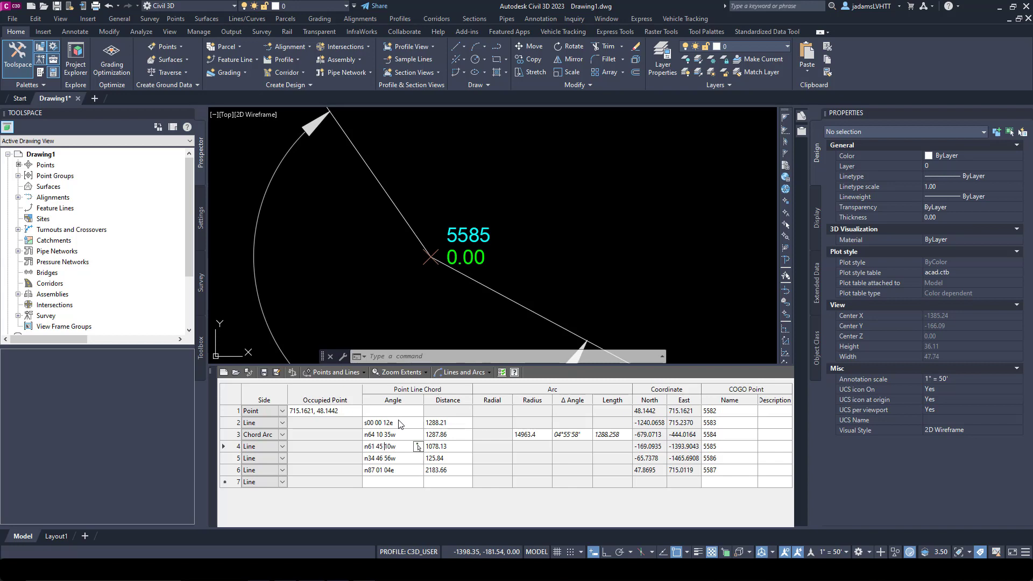
key("Tab")
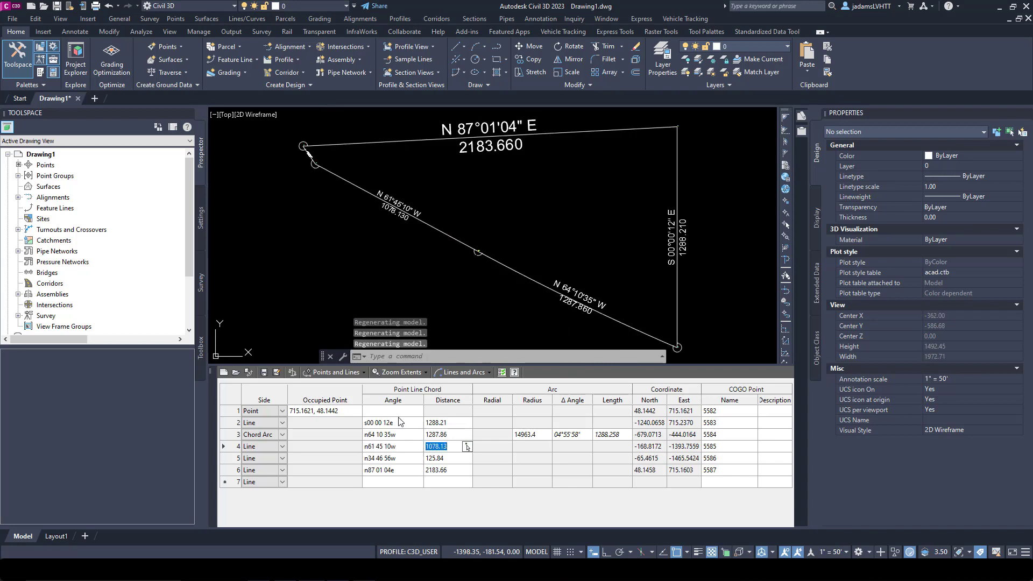
scroll(306, 159, "up", 2)
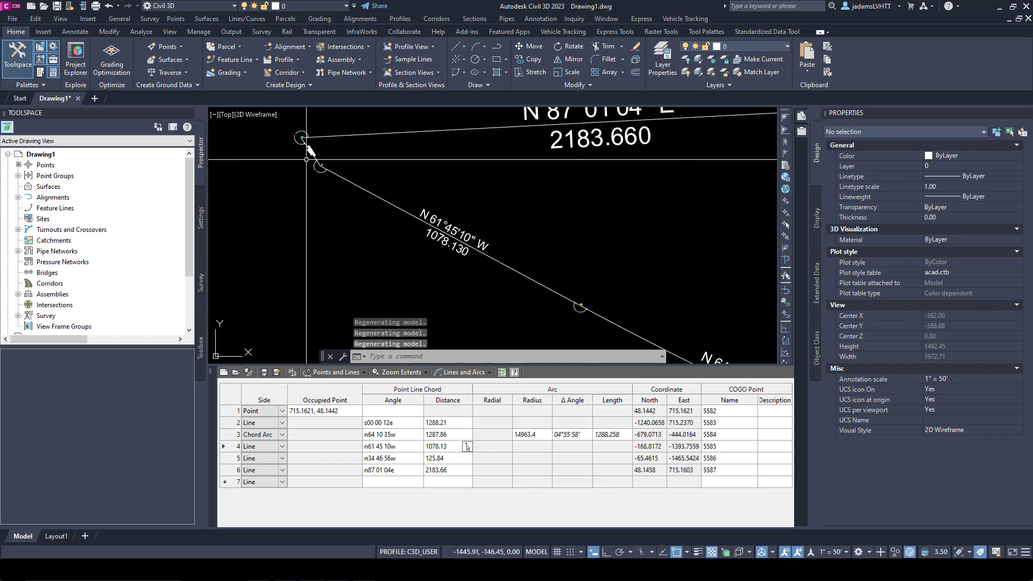
scroll(304, 158, "up", 12)
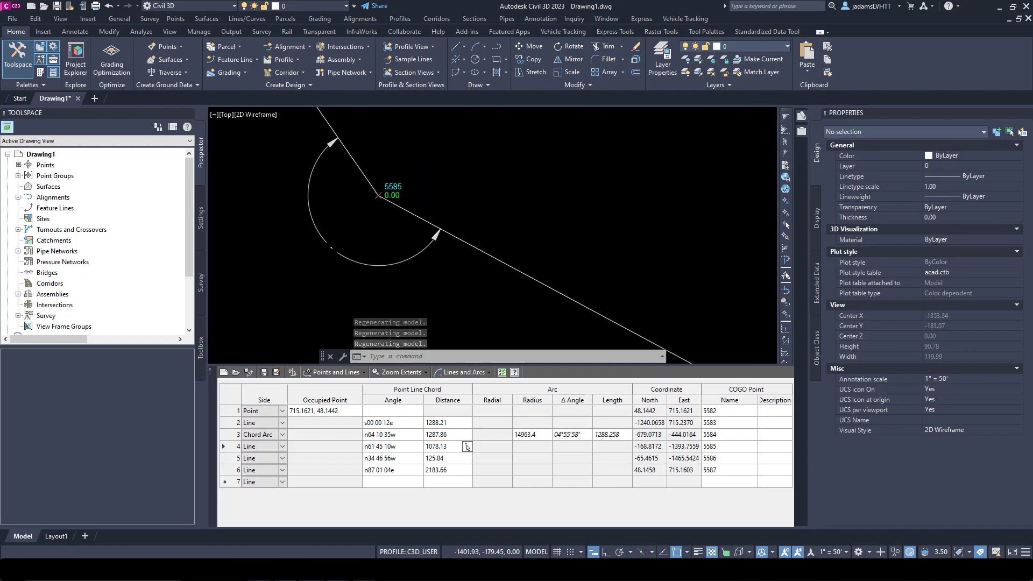
scroll(437, 270, "down", 16)
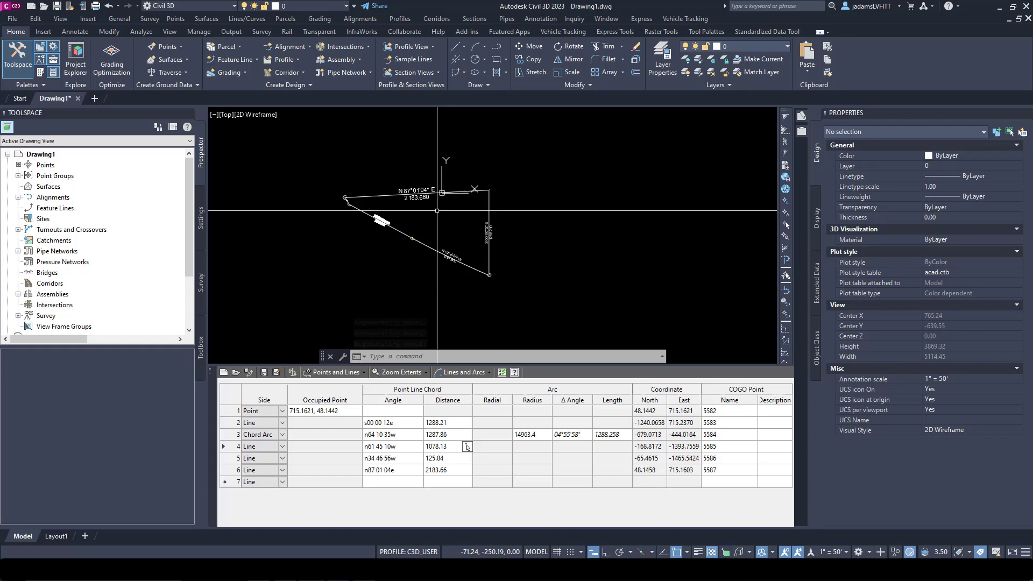
scroll(437, 211, "up", 2)
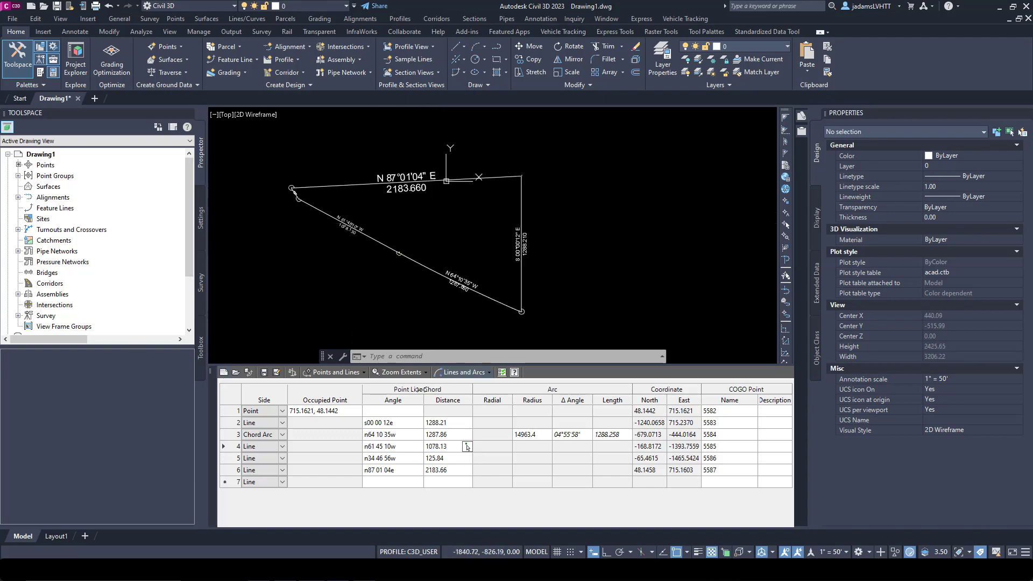
Step: Save the Traverse Editor calls to the Desktop under the name parcel.trv2
left_click(467, 447)
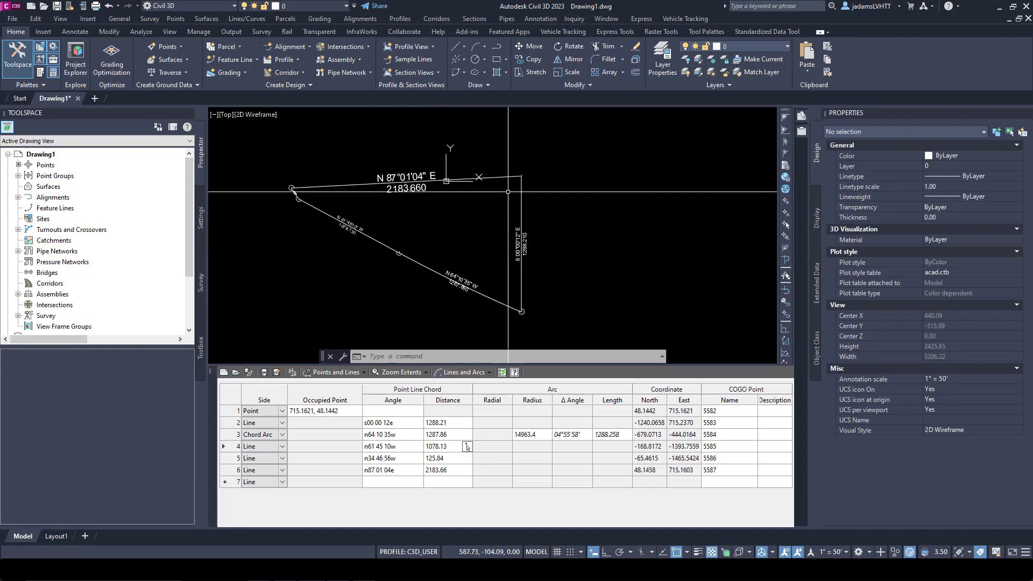
left_click(264, 373)
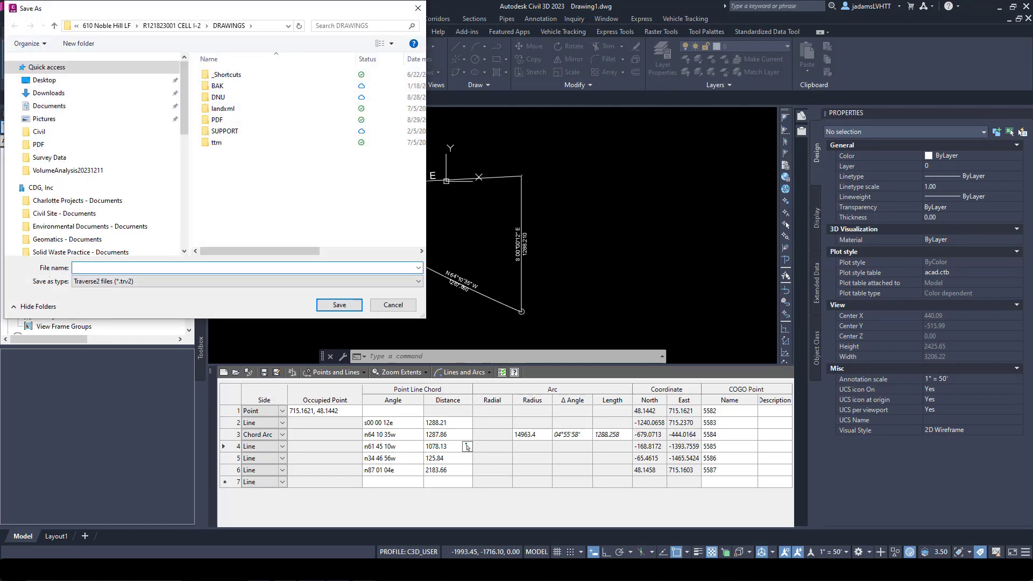
left_click(48, 80)
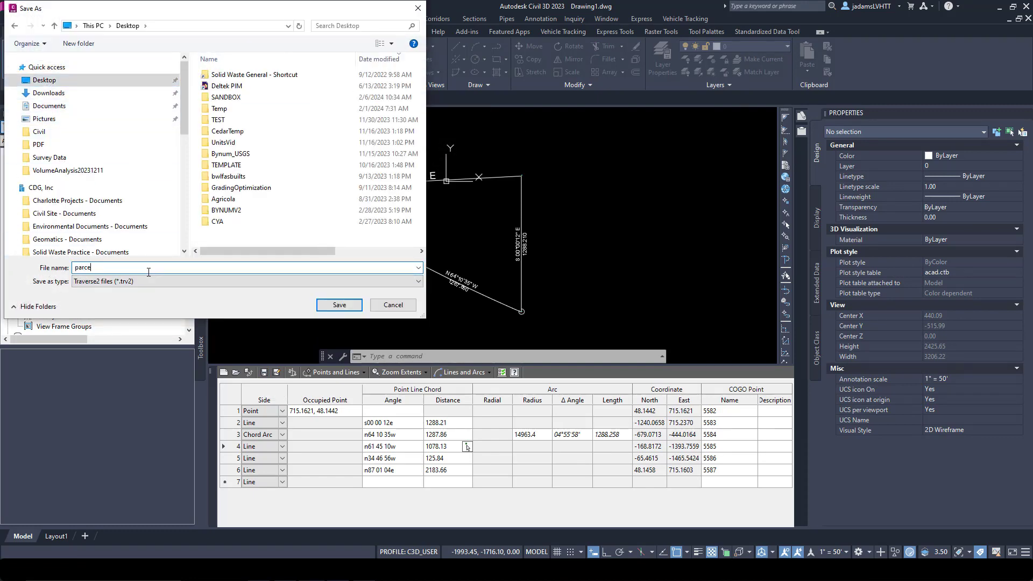
left_click(320, 305)
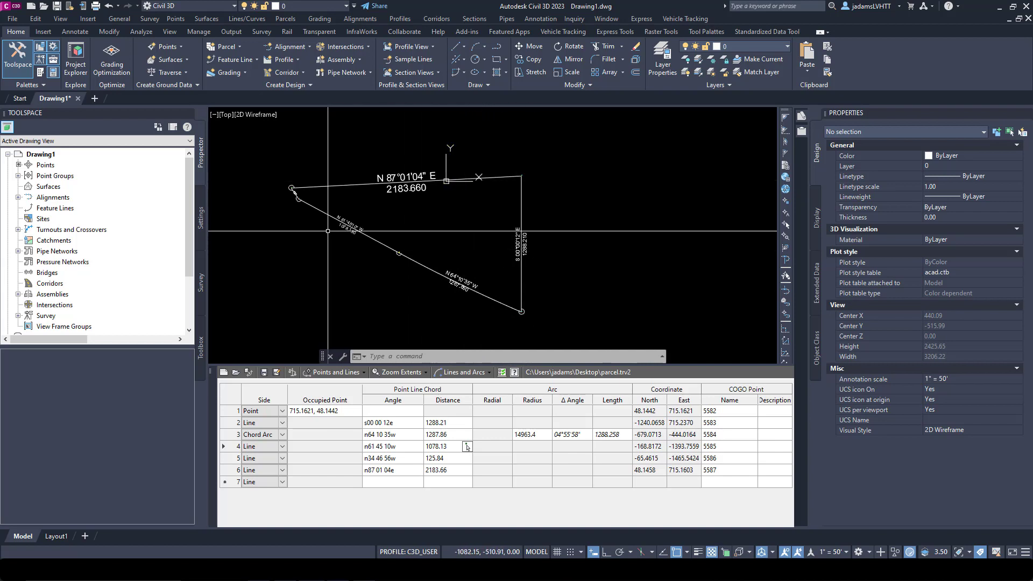
Step: Snap the traverse's occupied point to the parcel corner at 4031.6230, 551.0172
left_click(326, 412)
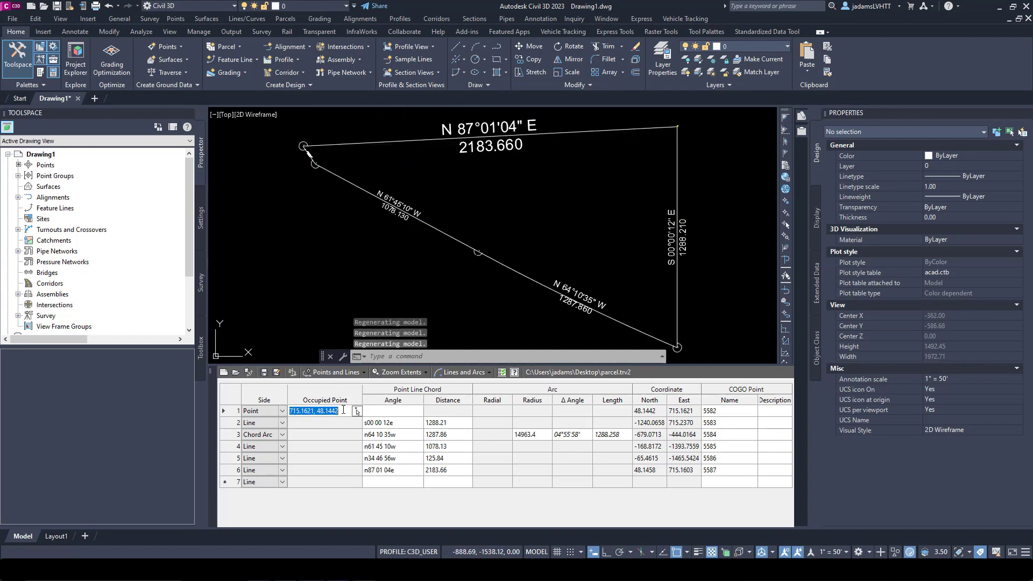
left_click(356, 412)
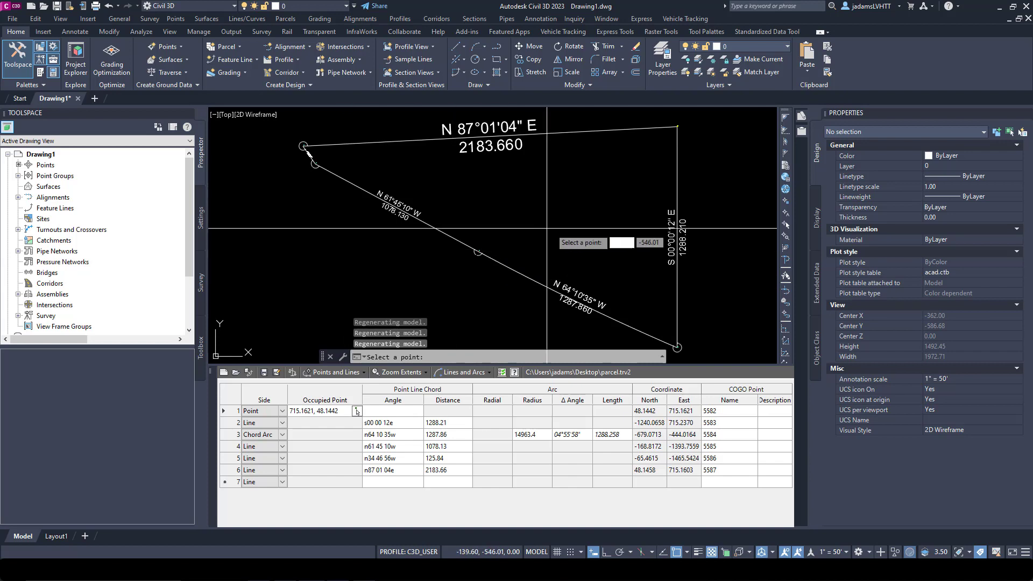
scroll(447, 235, "down", 6)
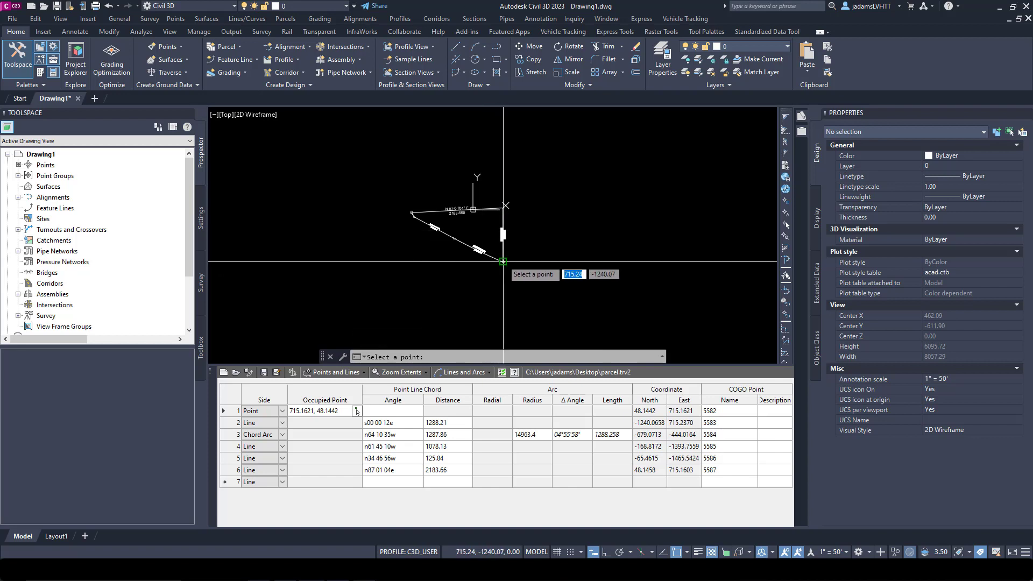
left_click(646, 187)
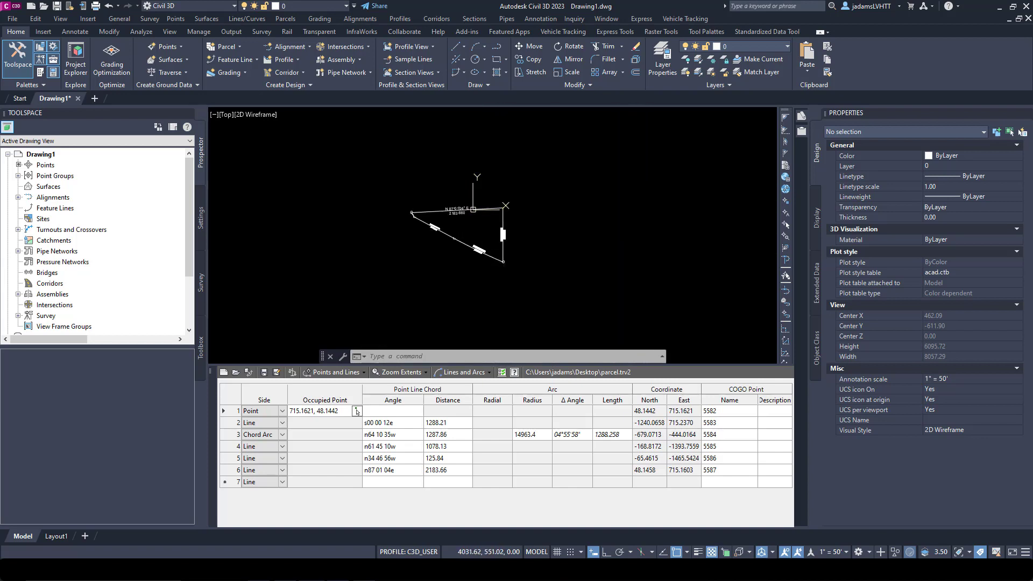
scroll(536, 222, "down", 4)
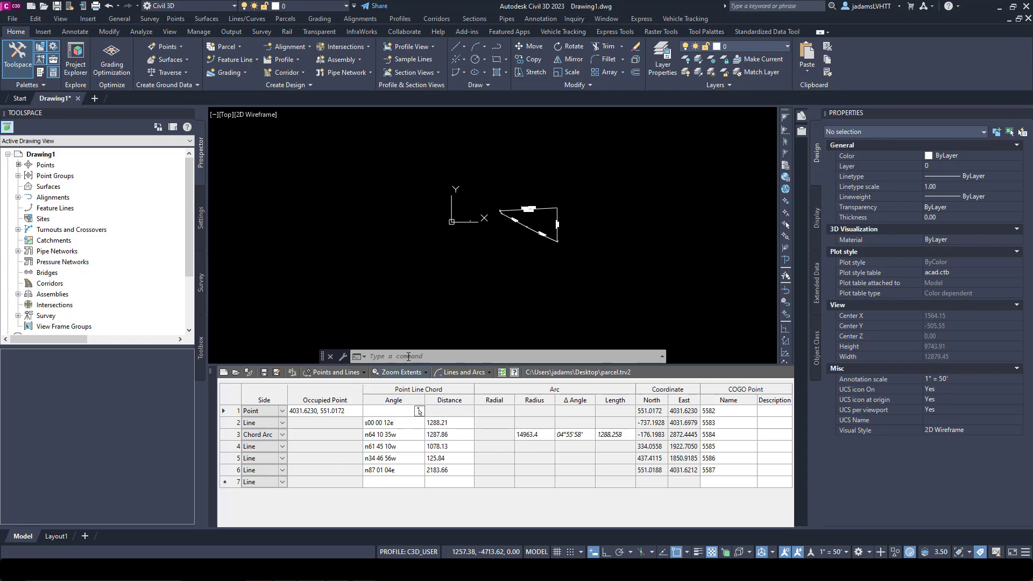
Step: Open Traverse Adjustment full screen and load parcel.trv2, showing input precision 1 : 2,501,388
left_click(183, 76)
left_click(181, 110)
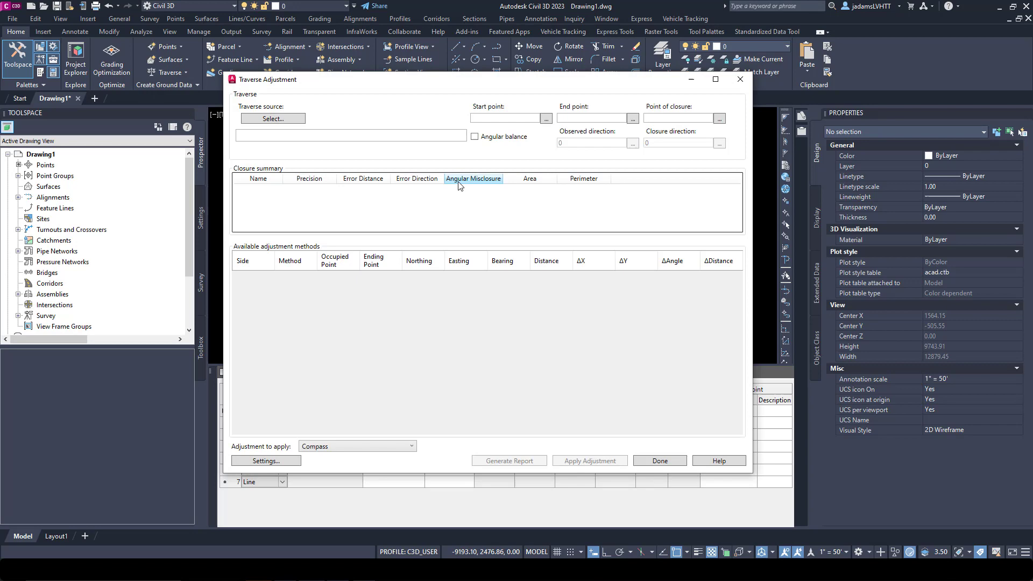
left_click(715, 79)
left_click(49, 44)
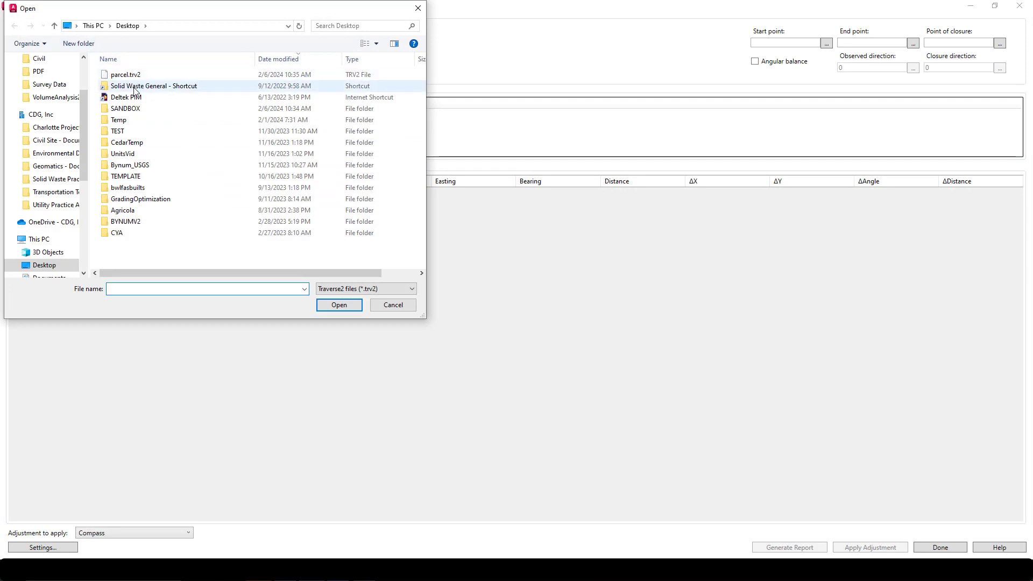
left_click(145, 76)
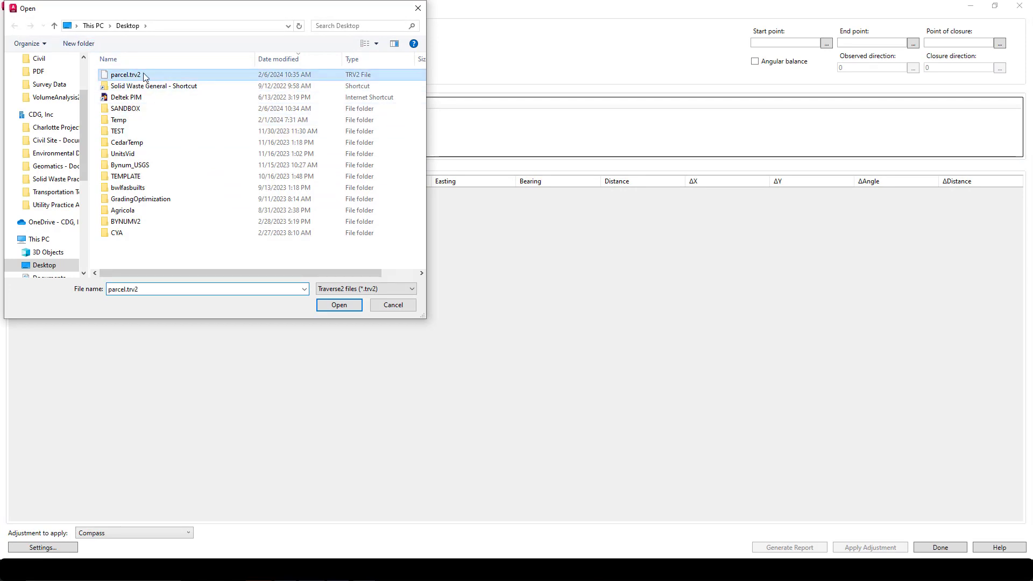
left_click(339, 304)
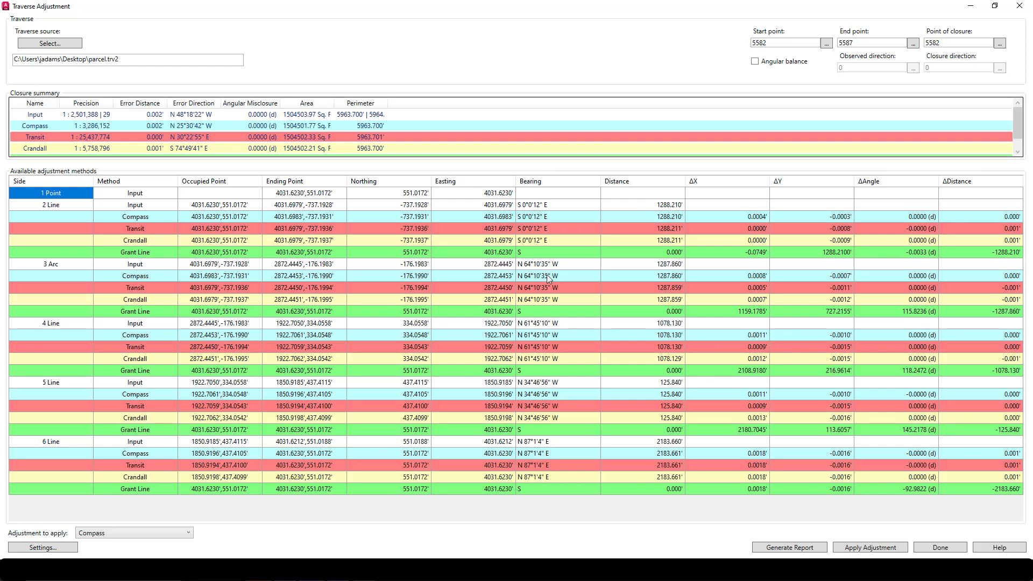
Step: Apply the Current Adjustment report option, cancel saving the report, and close Traverse Adjustment
left_click(783, 544)
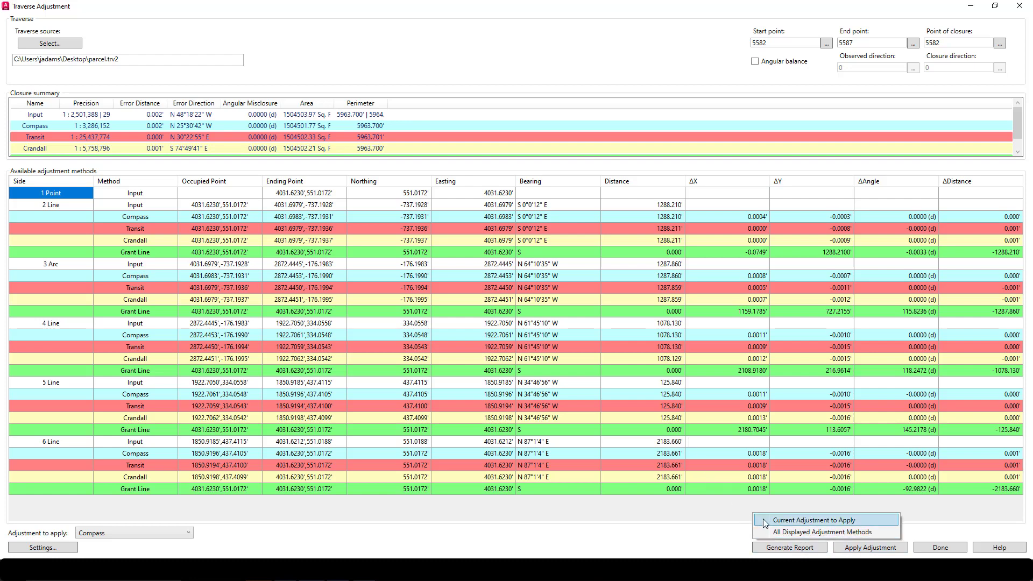
left_click(825, 521)
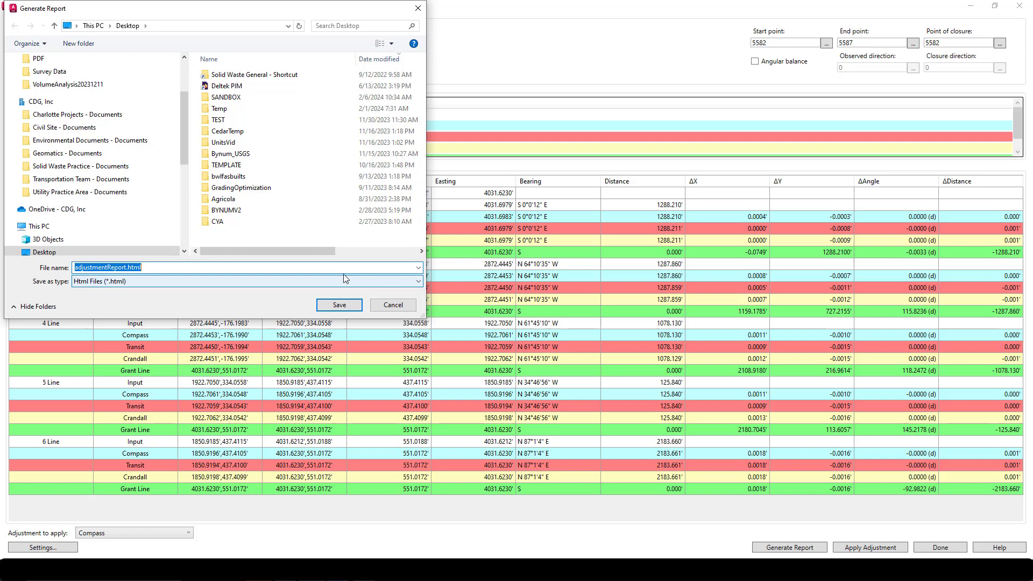
left_click(392, 305)
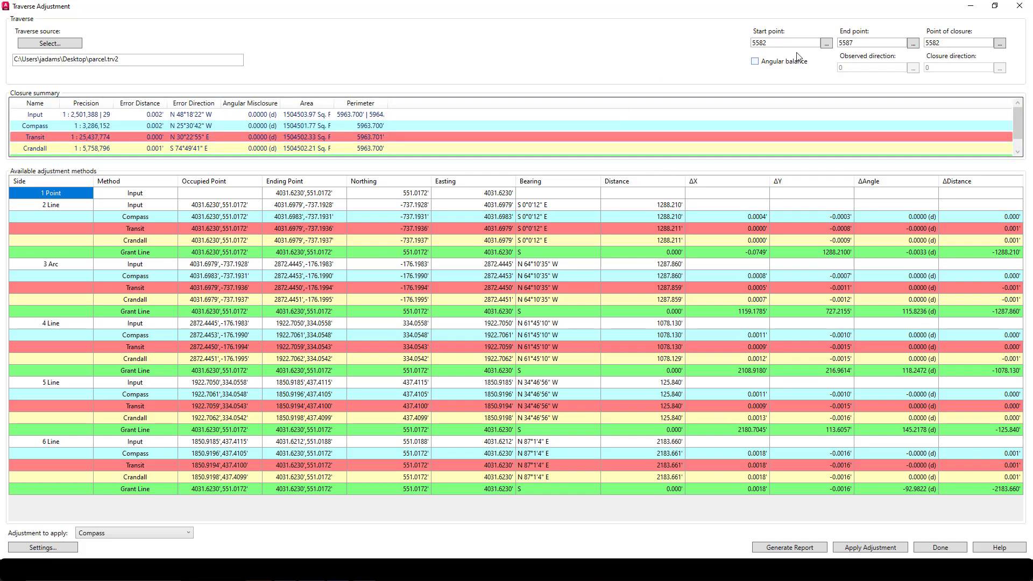
left_click(1020, 5)
scroll(570, 227, "up", 6)
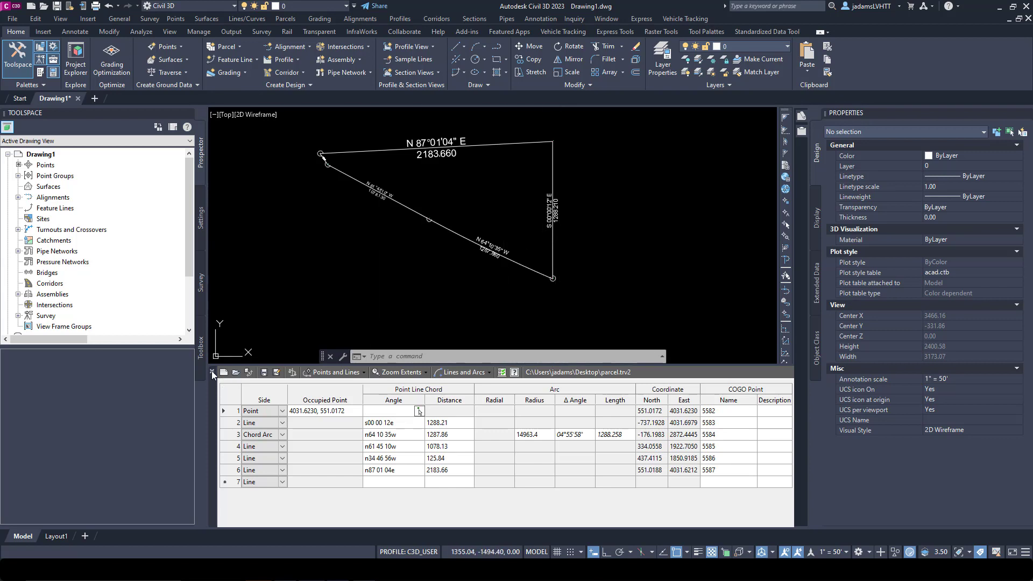
Step: Close the Traverse Editor grid and cancel any pending command
left_click(212, 372)
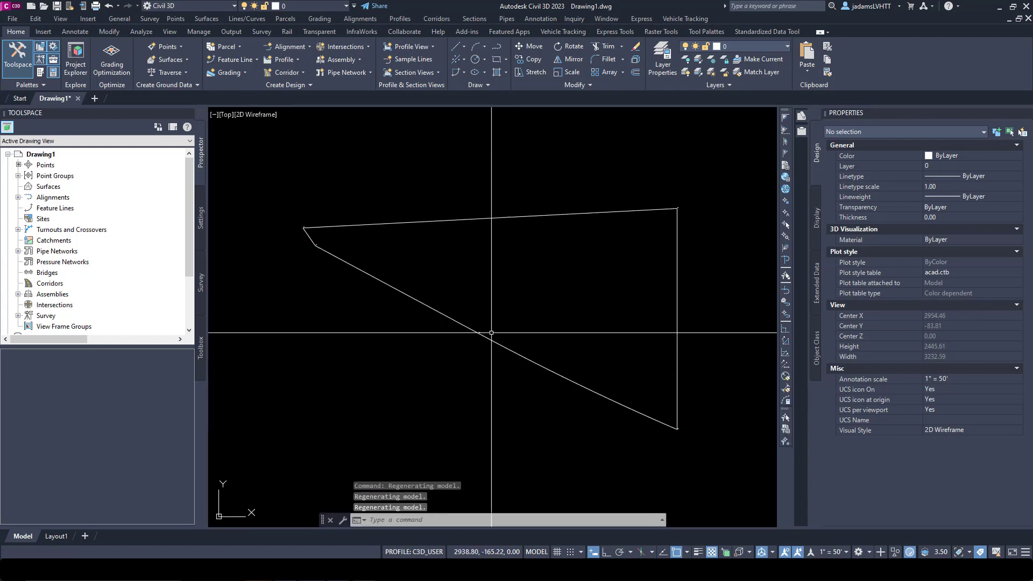
scroll(492, 333, "up", 3)
scroll(415, 306, "down", 3)
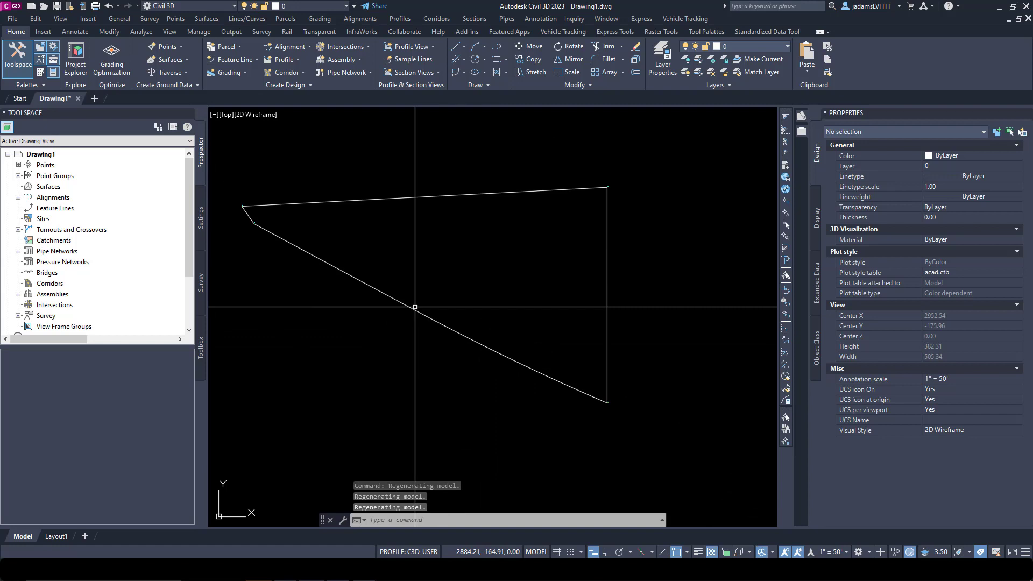
scroll(415, 307, "down", 3)
scroll(440, 323, "up", 2)
key("Escape")
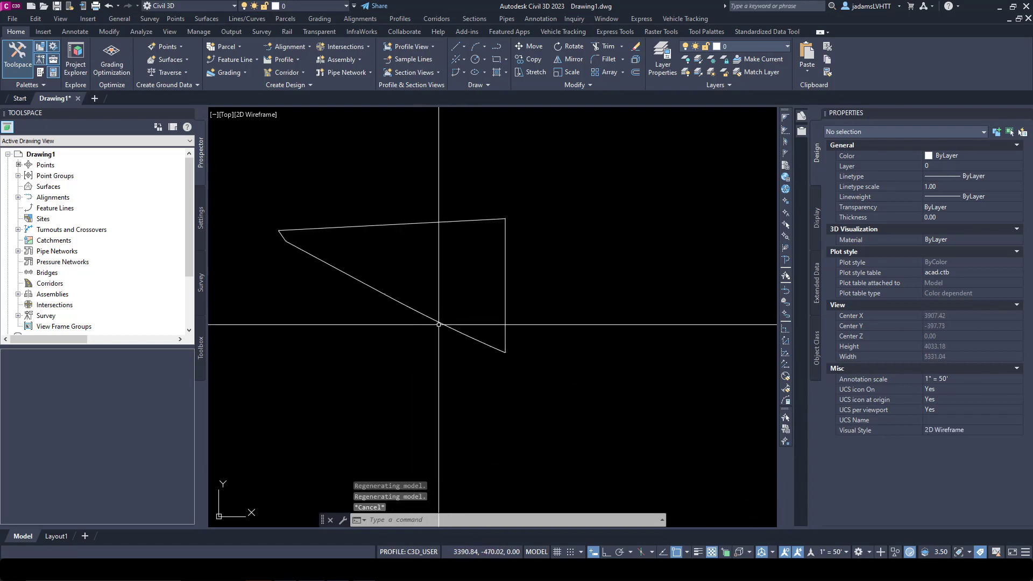
Step: Select the parcel polyline to check its 5964.10 length, then clear the selection
left_click(439, 325)
left_click(430, 315)
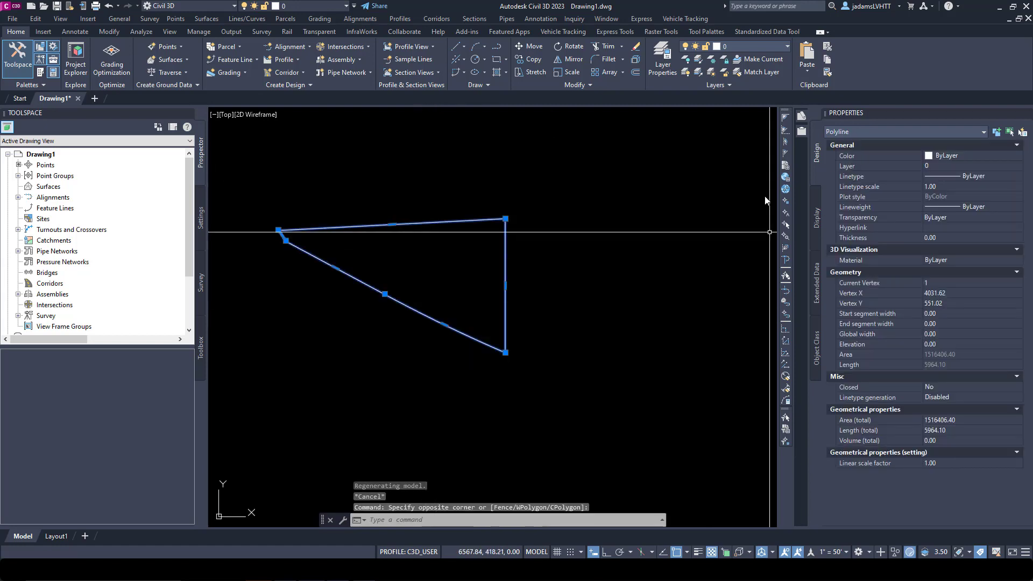
key("Escape")
key("Escape")
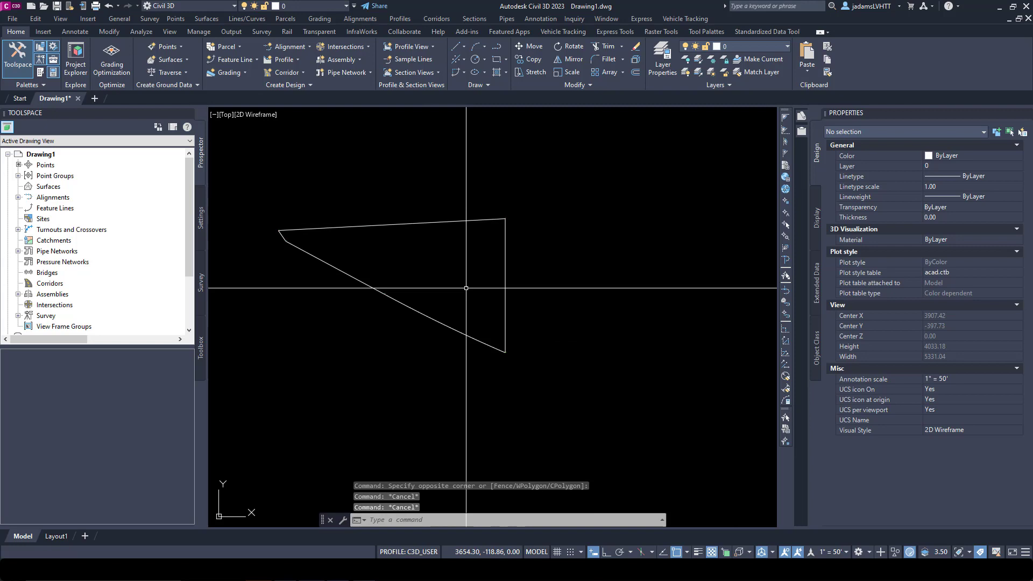
scroll(743, 221, "down", 2)
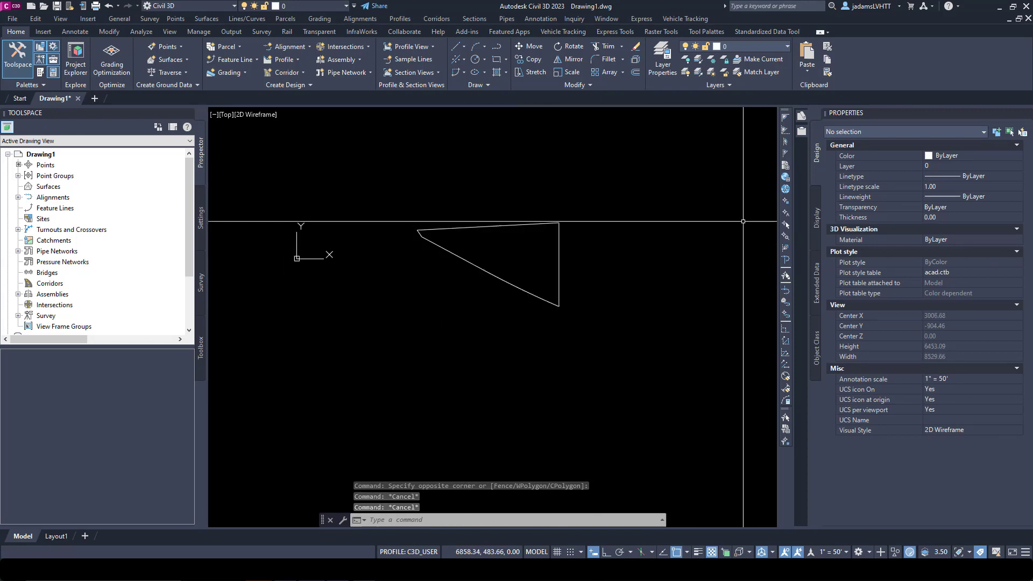
scroll(438, 280, "down", 1)
scroll(507, 308, "up", 1)
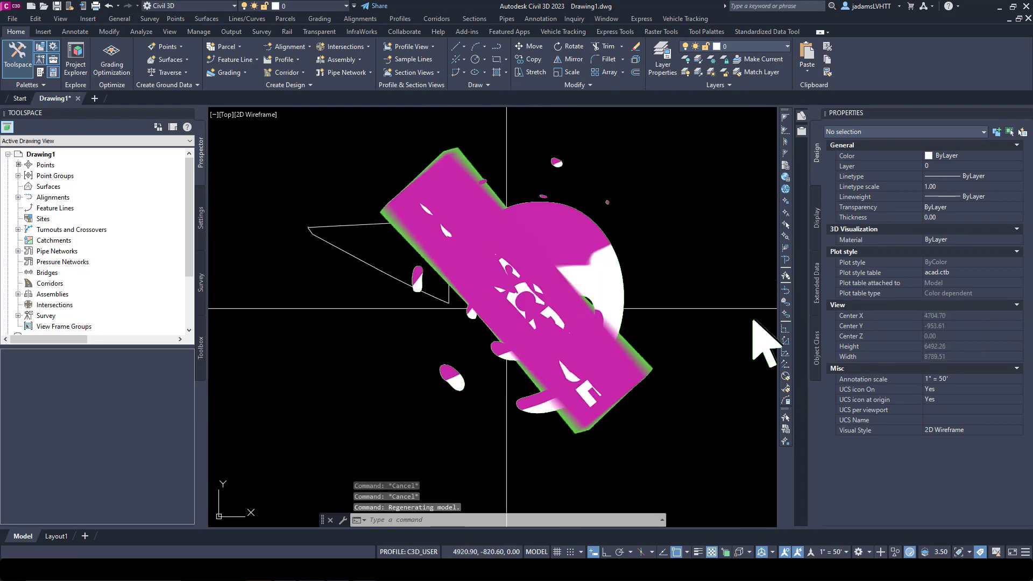
scroll(507, 308, "down", 1)
scroll(316, 245, "up", 1)
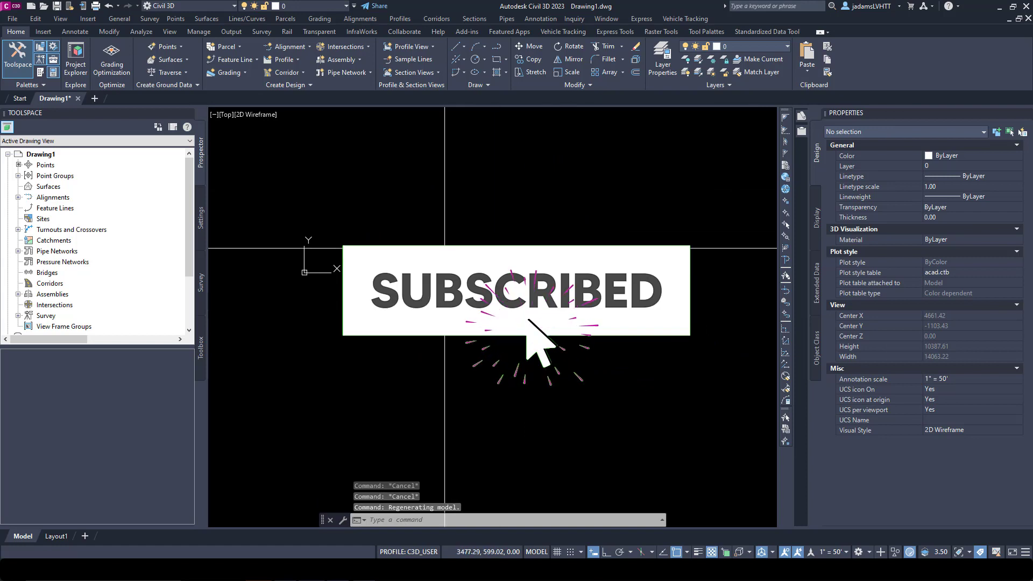
left_click(316, 245)
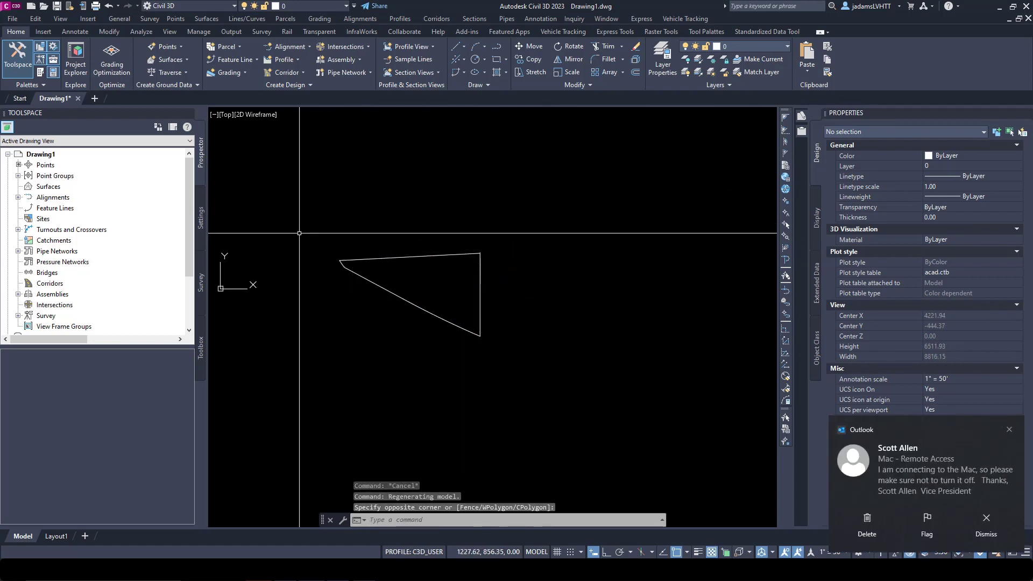